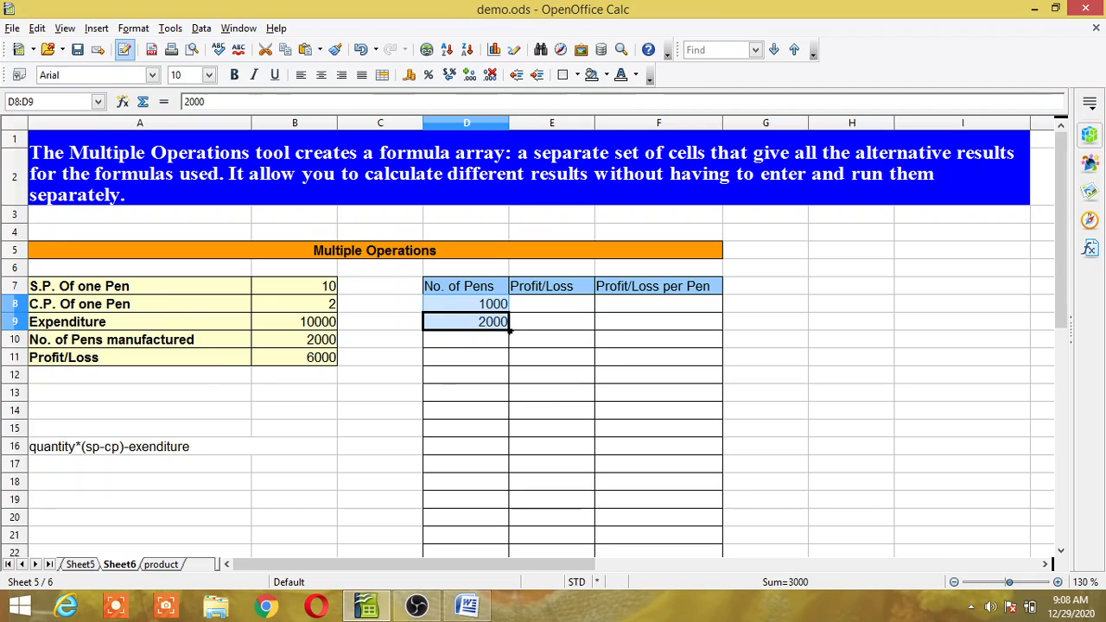
Extend the No. of Pens series from D8:D9 down to cell D22, reaching 15000
left_click_drag(510, 330, 478, 197)
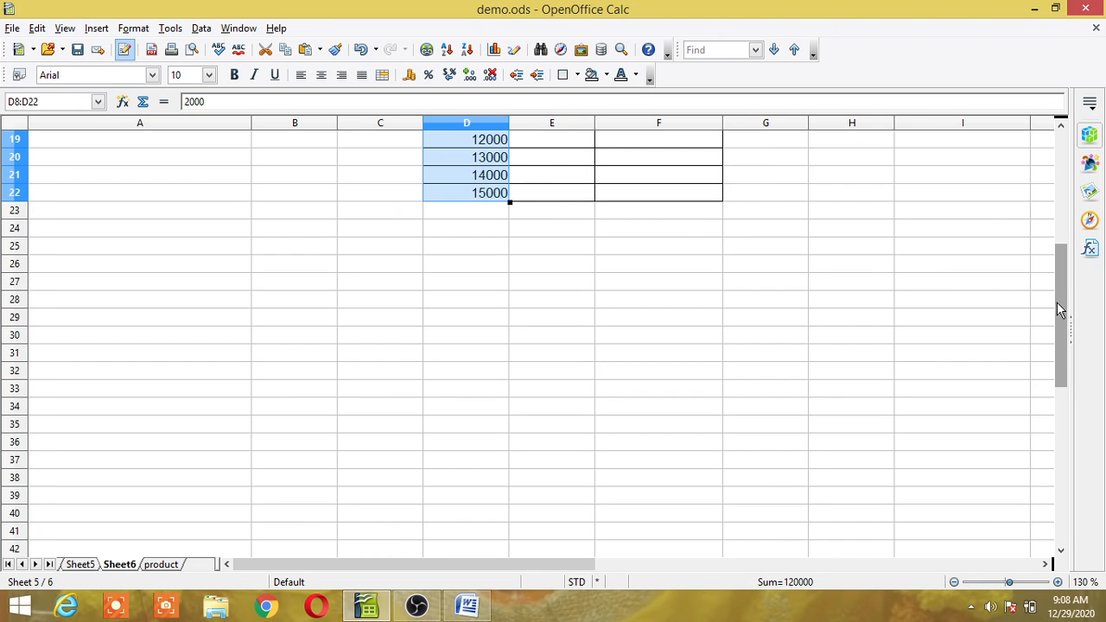
left_click_drag(1058, 304, 1058, 202)
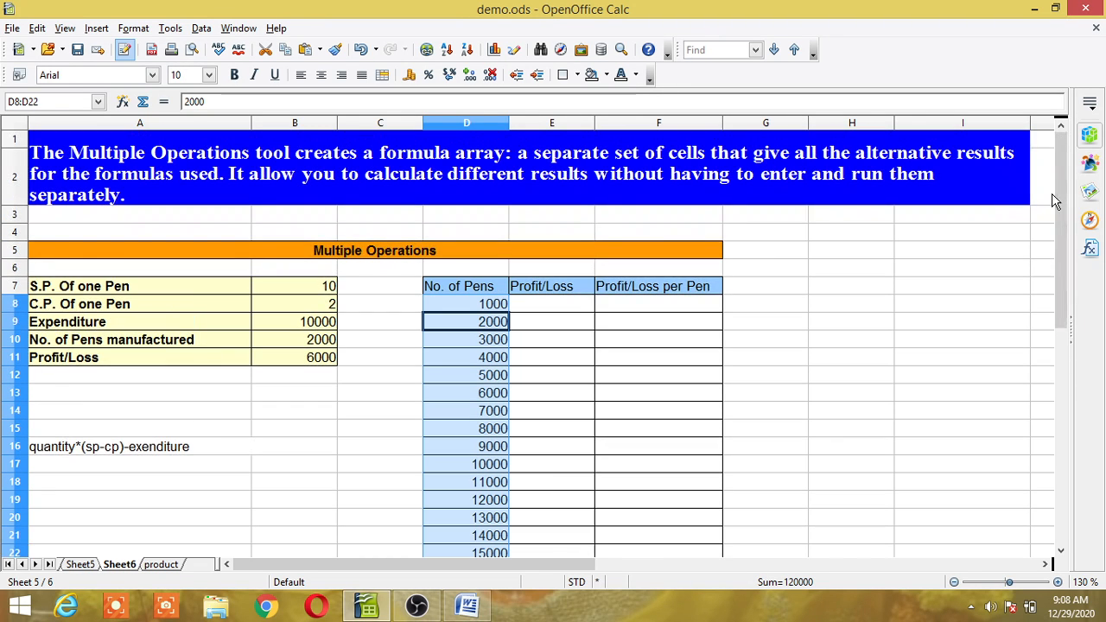
Run Multiple Operations on D8:E22 with $B$11 as the formula cell and $B$10 as the column input cell
left_click(550, 304)
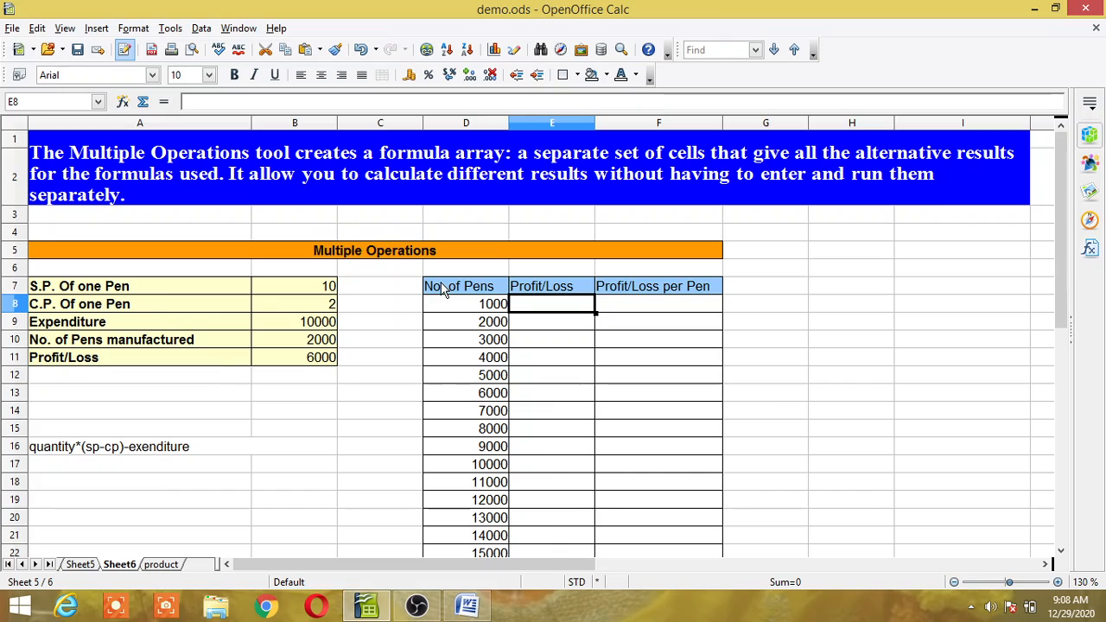
left_click_drag(443, 291, 546, 358)
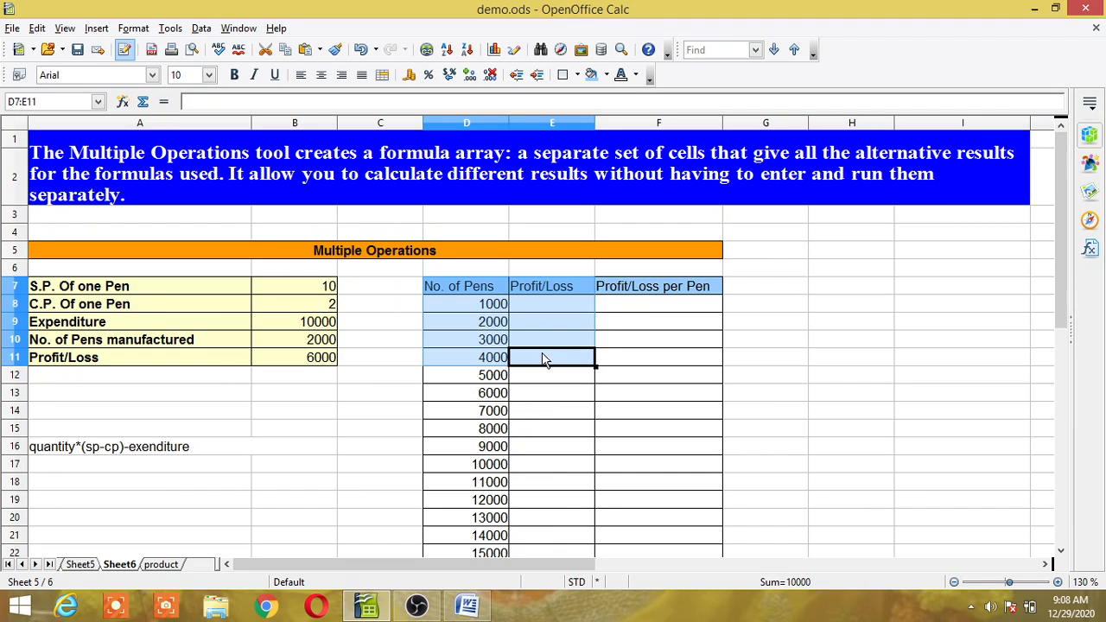
left_click(556, 320)
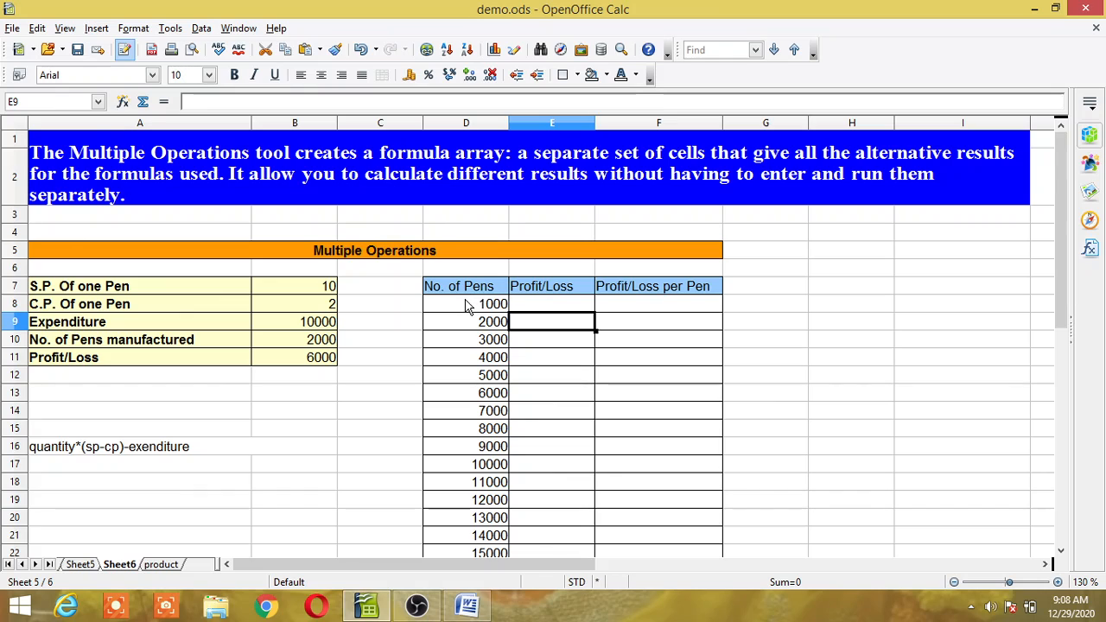
left_click_drag(467, 311, 539, 308)
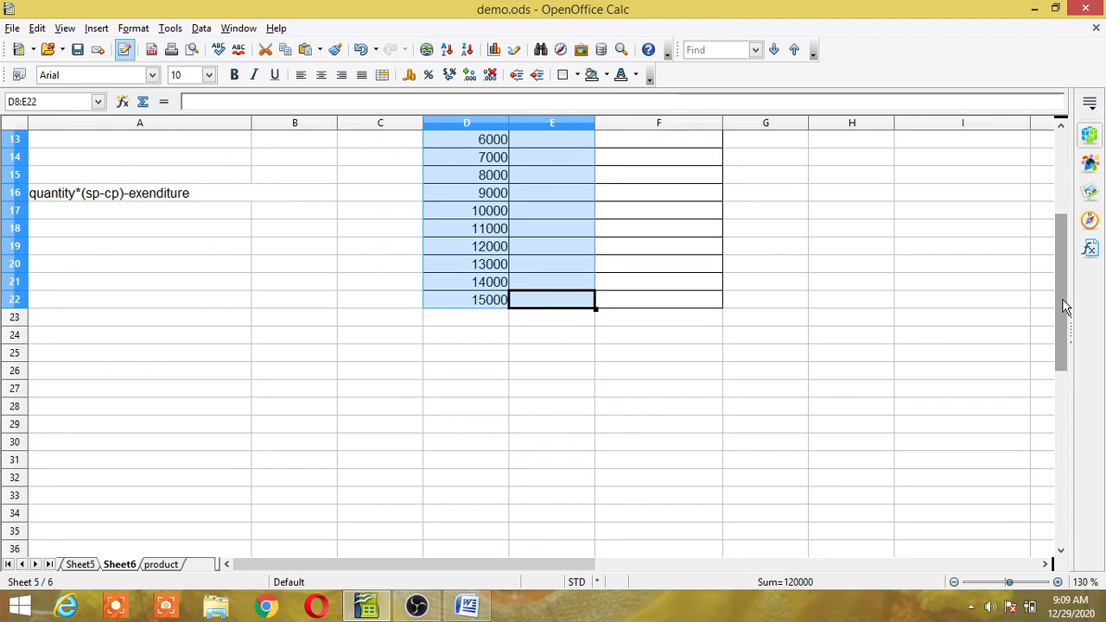
left_click_drag(1065, 307, 1055, 207)
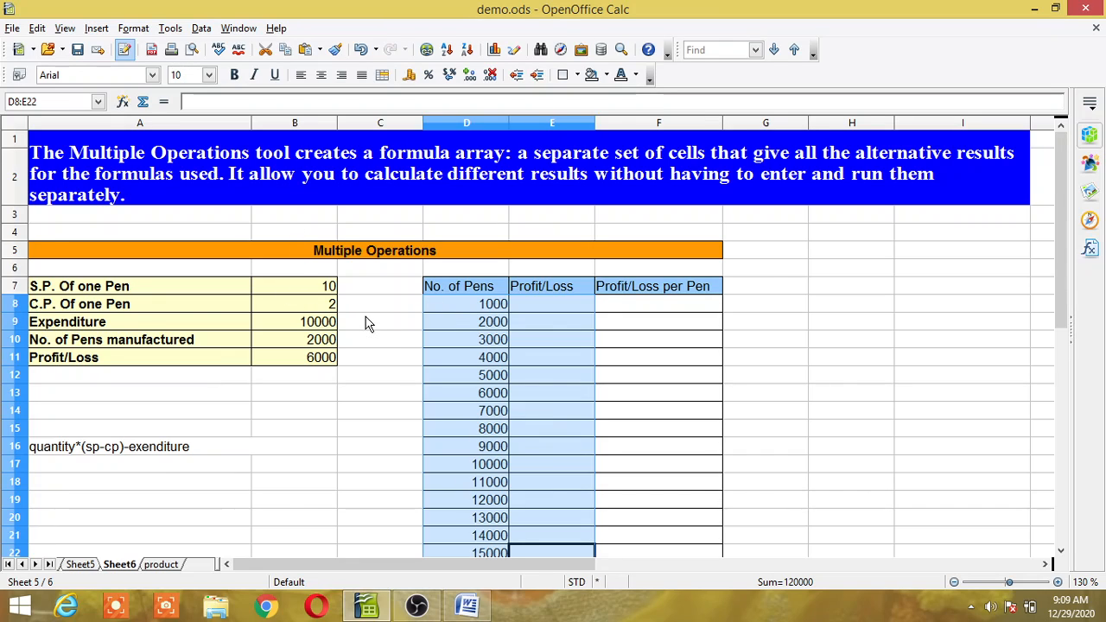
left_click(202, 28)
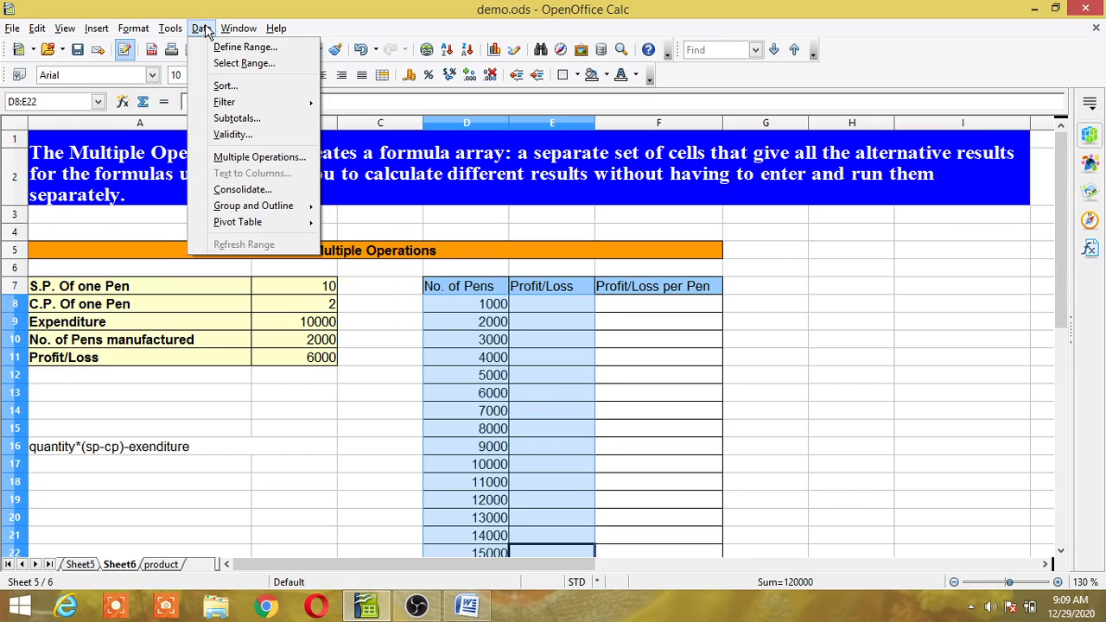
left_click(260, 157)
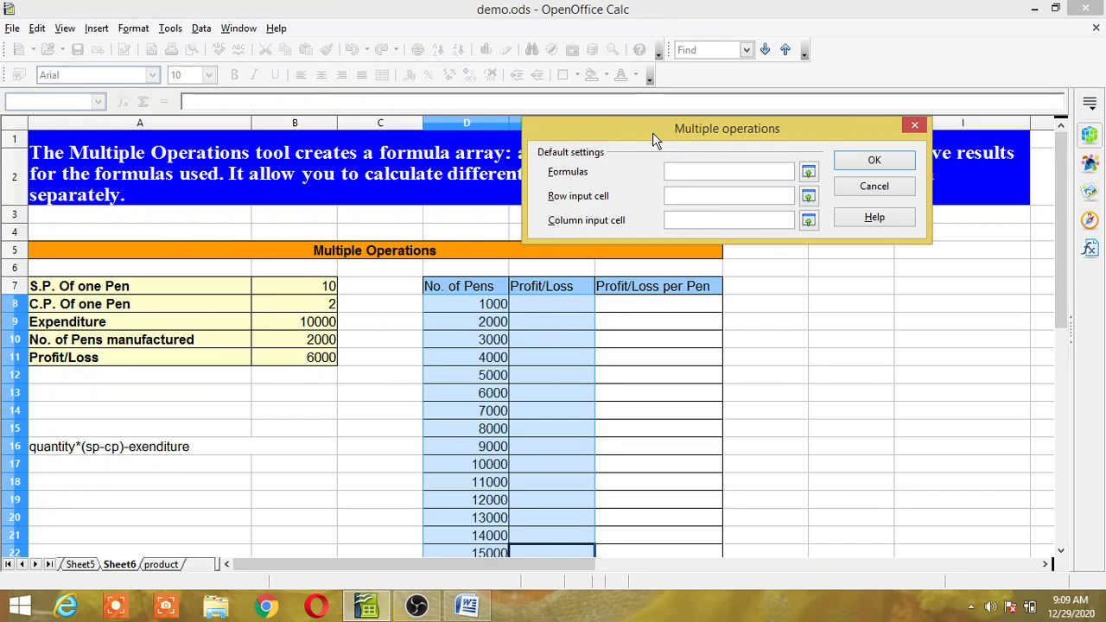
left_click_drag(653, 132, 598, 162)
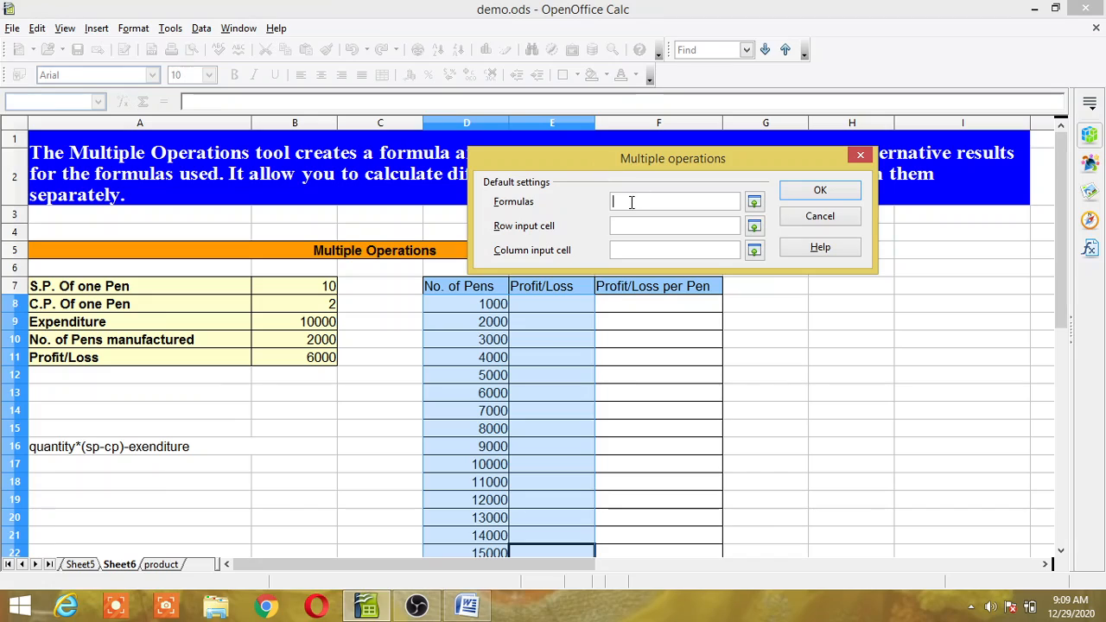
left_click(318, 354)
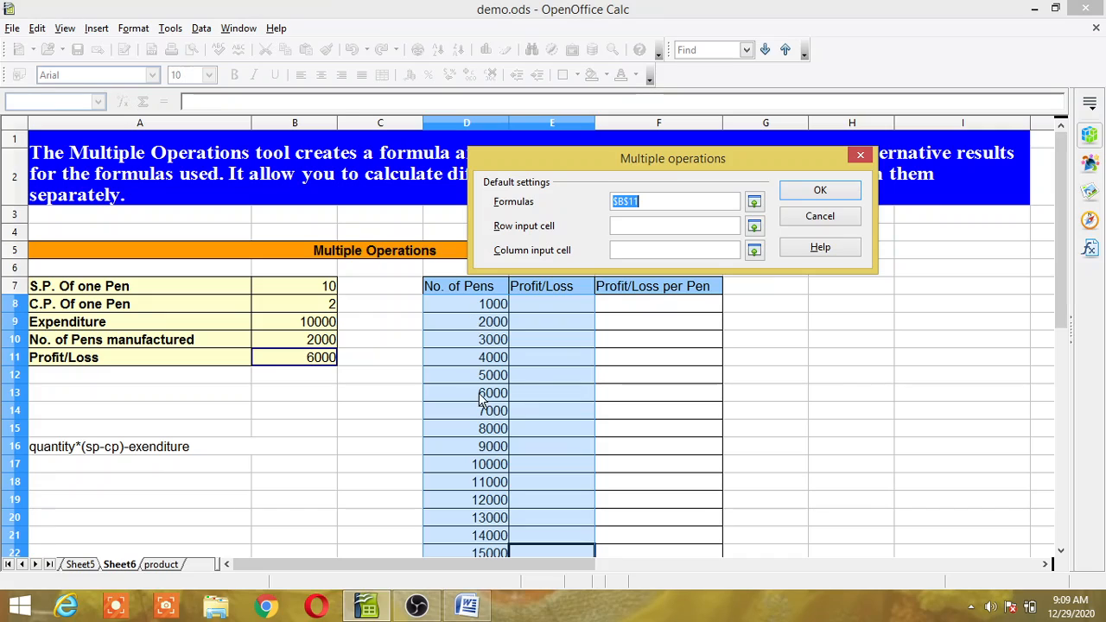
left_click(633, 250)
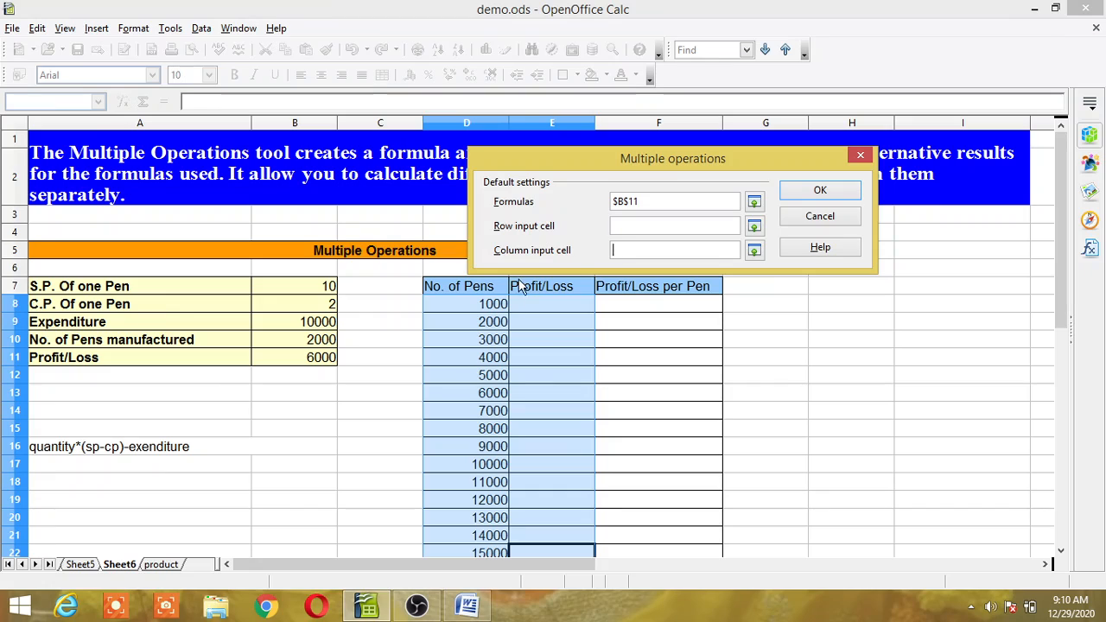
left_click(324, 342)
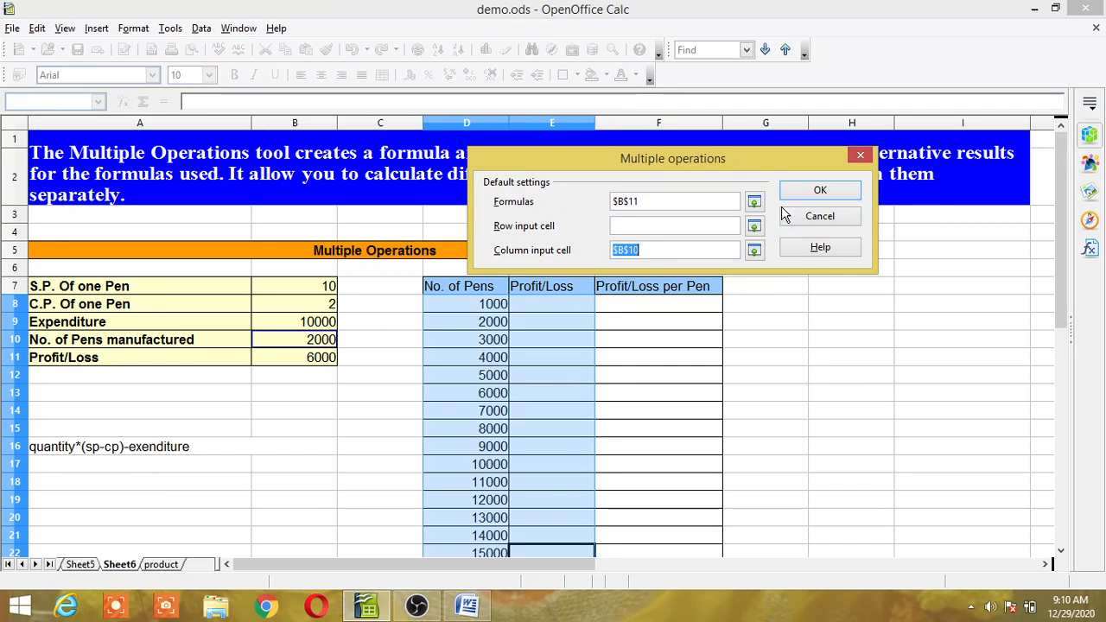
left_click(845, 187)
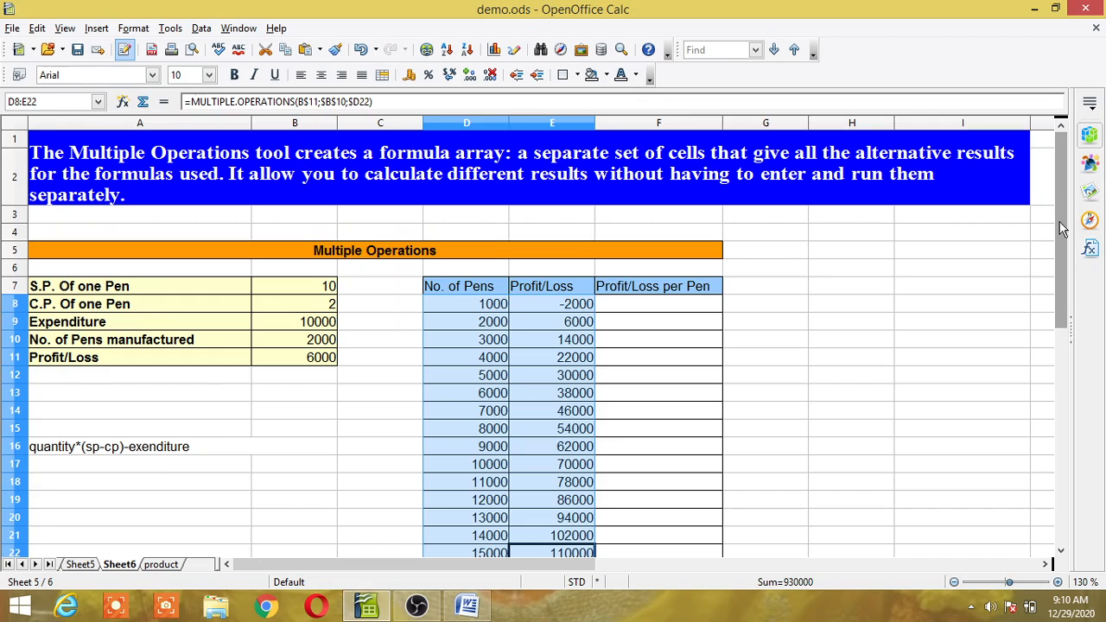
Examine the Multiple Operations results in the Profit/Loss column for the 1000 and 2000 pen rows
left_click_drag(1063, 227, 1071, 263)
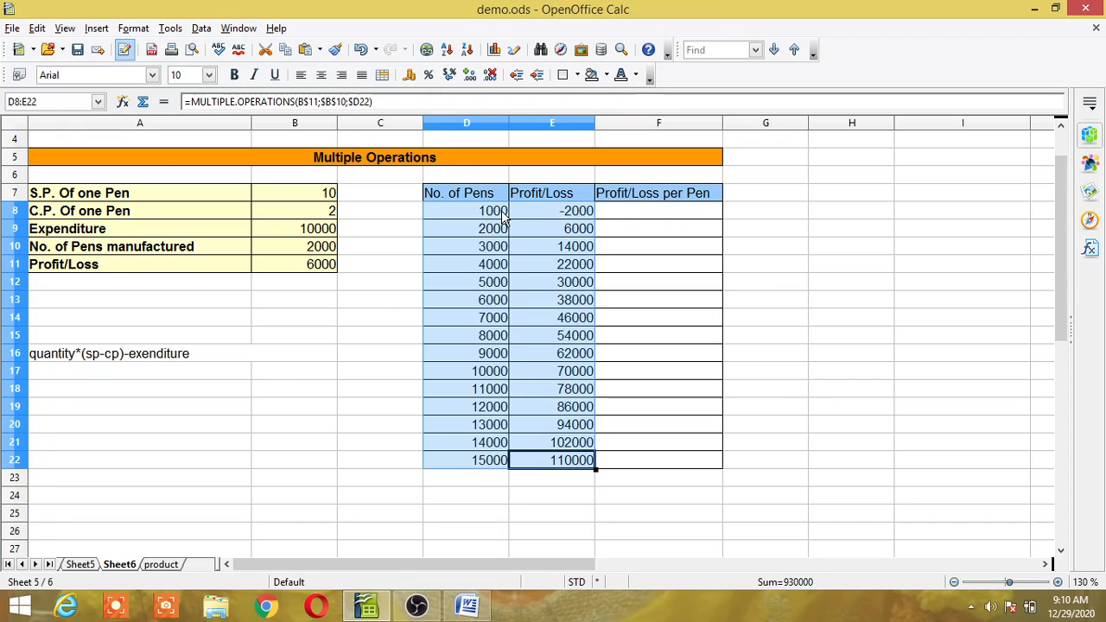
left_click(576, 222)
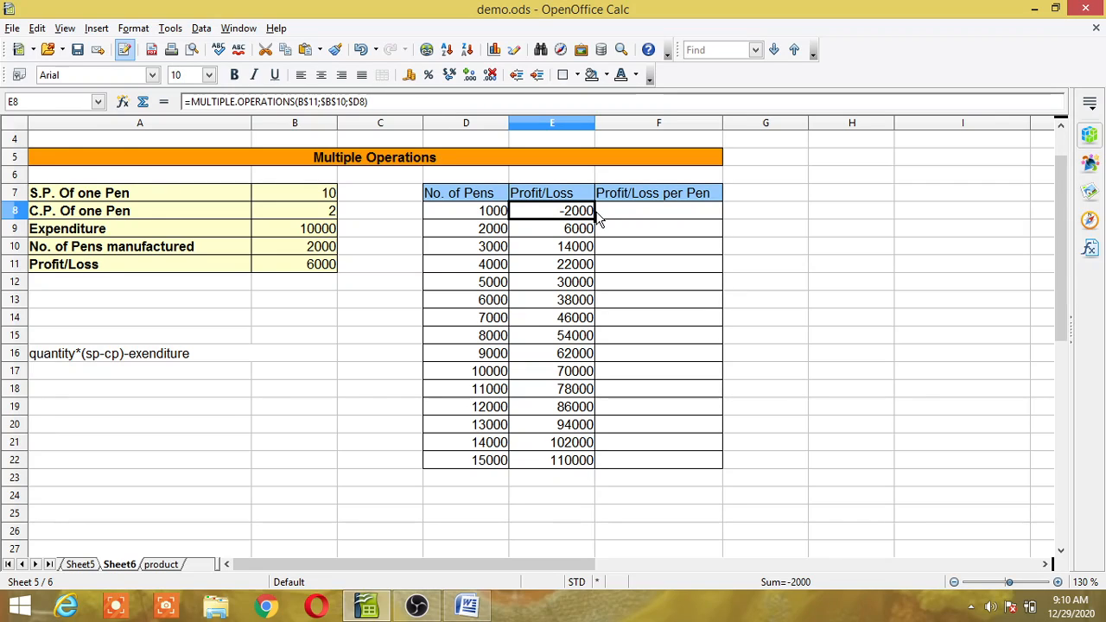
left_click(506, 235)
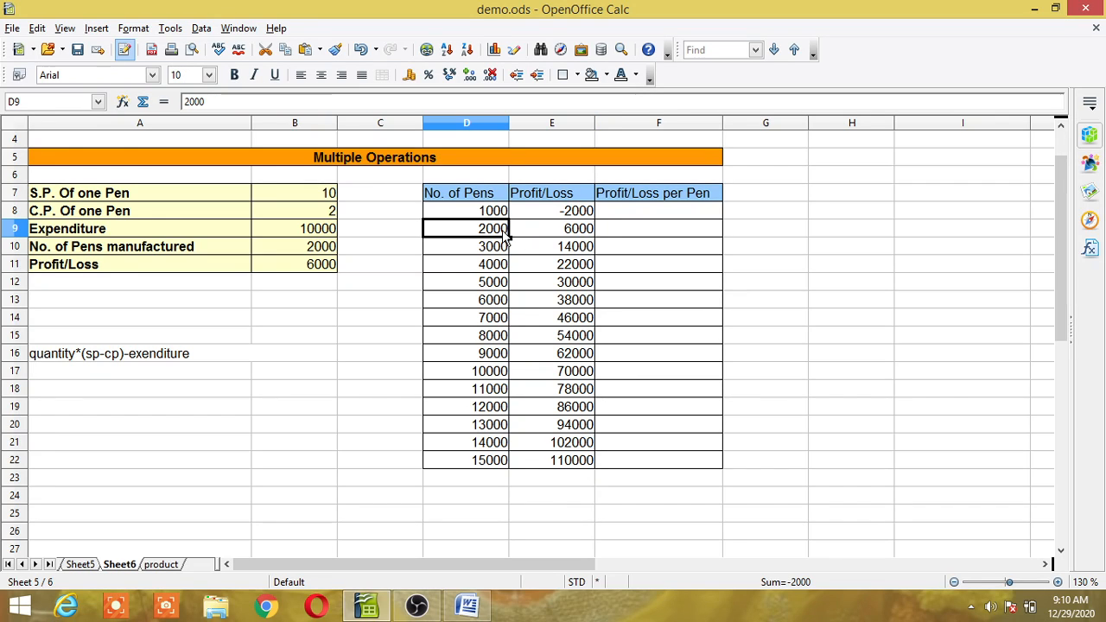
left_click(588, 235)
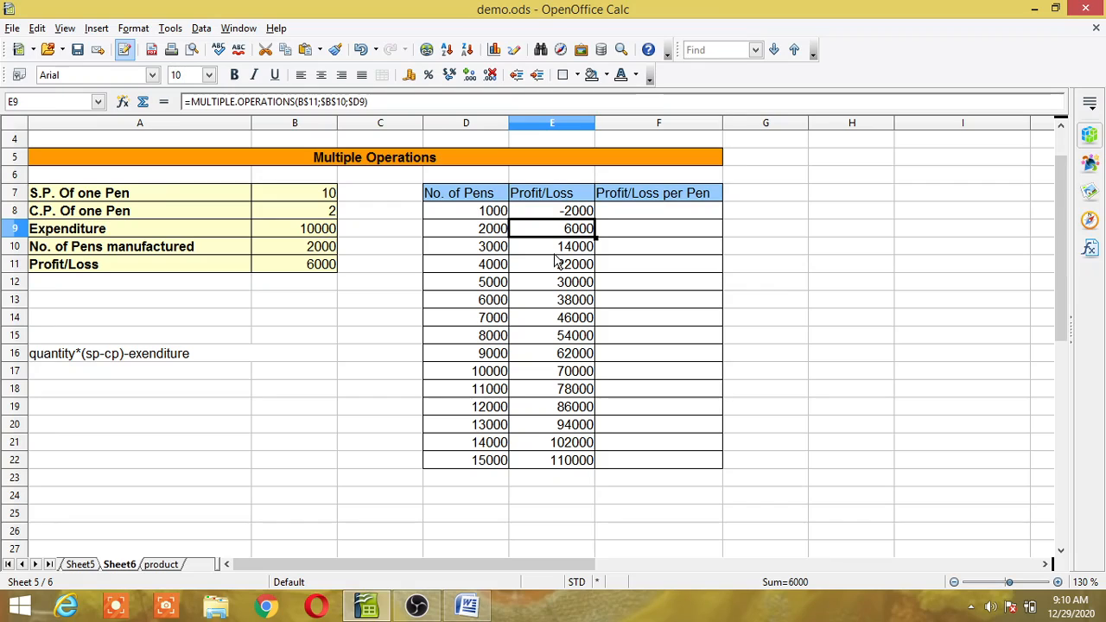
Calculate the profit/loss per pen in cell C11 with the formula =B11/B10
key("F8")
left_click(386, 268)
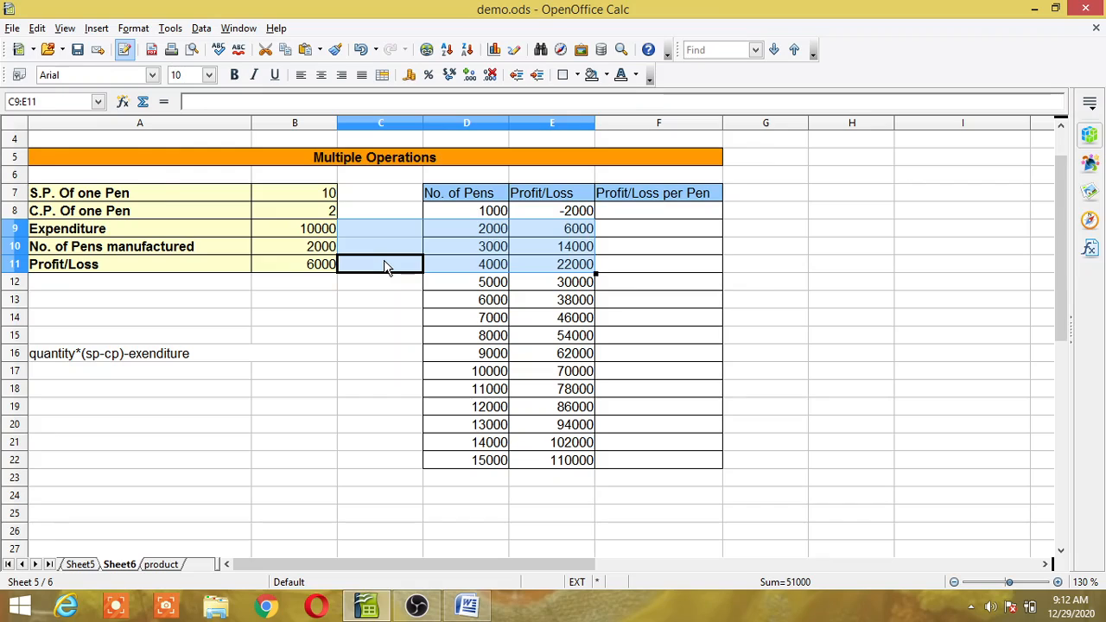
key("Escape")
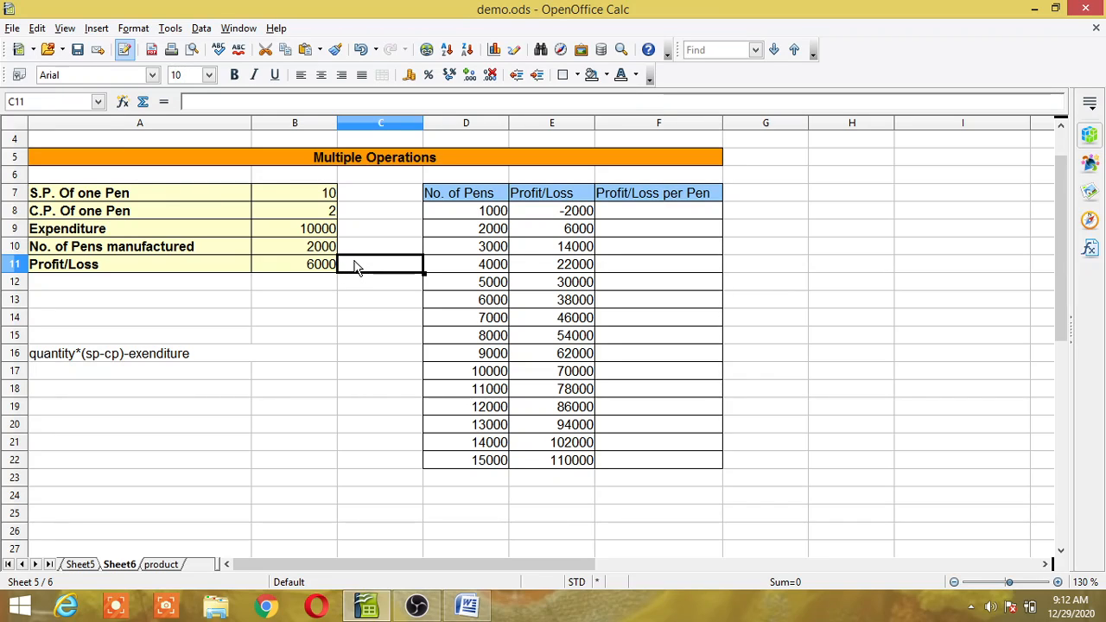
type("=")
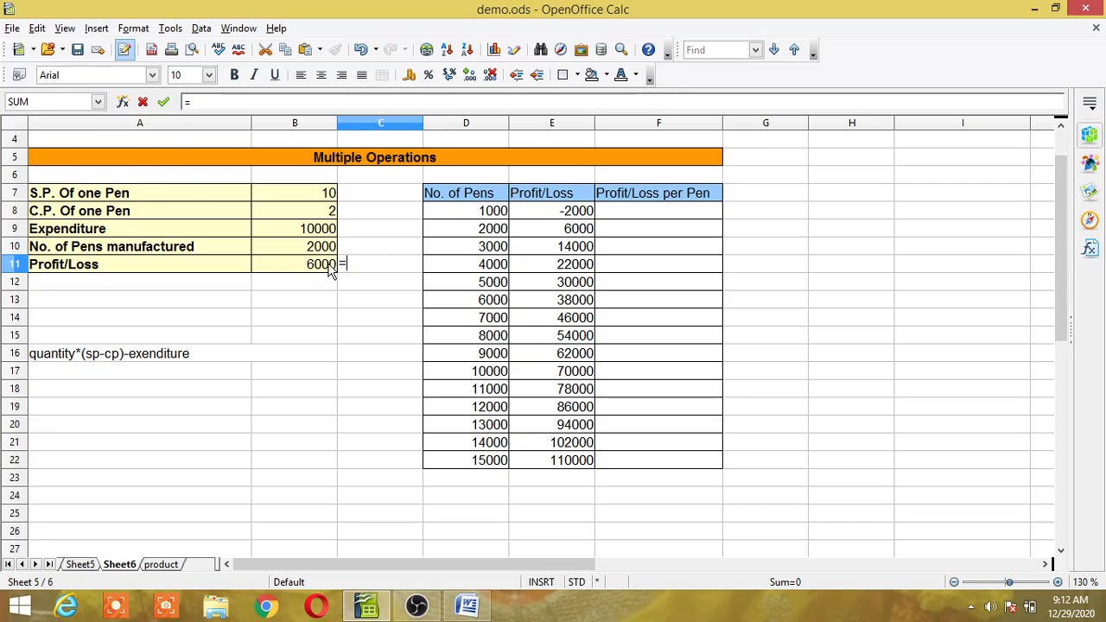
left_click(329, 271)
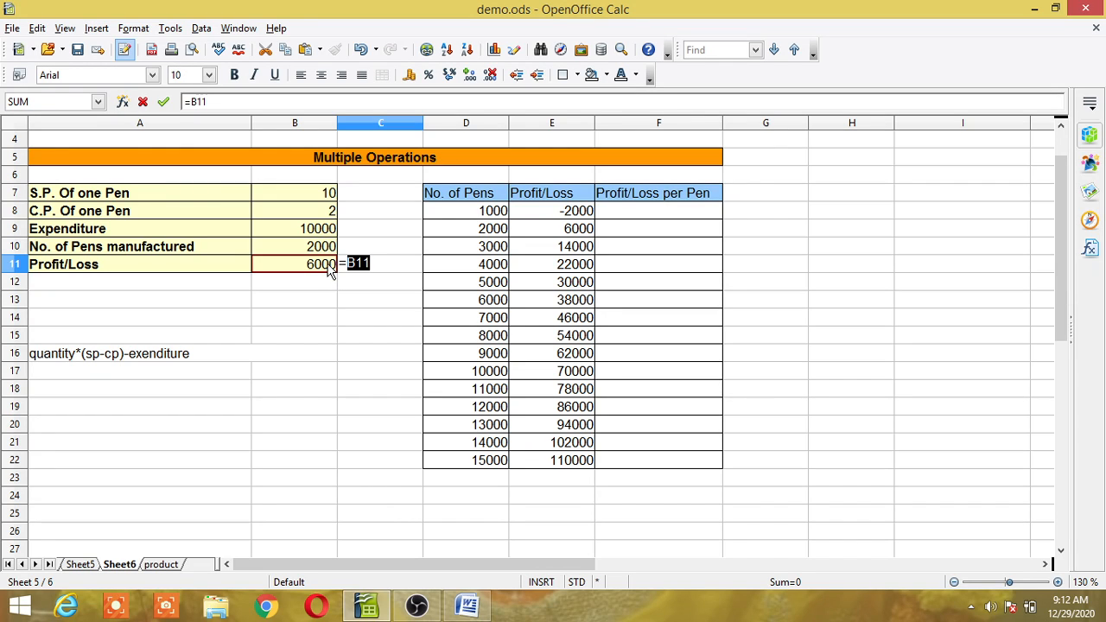
type("/")
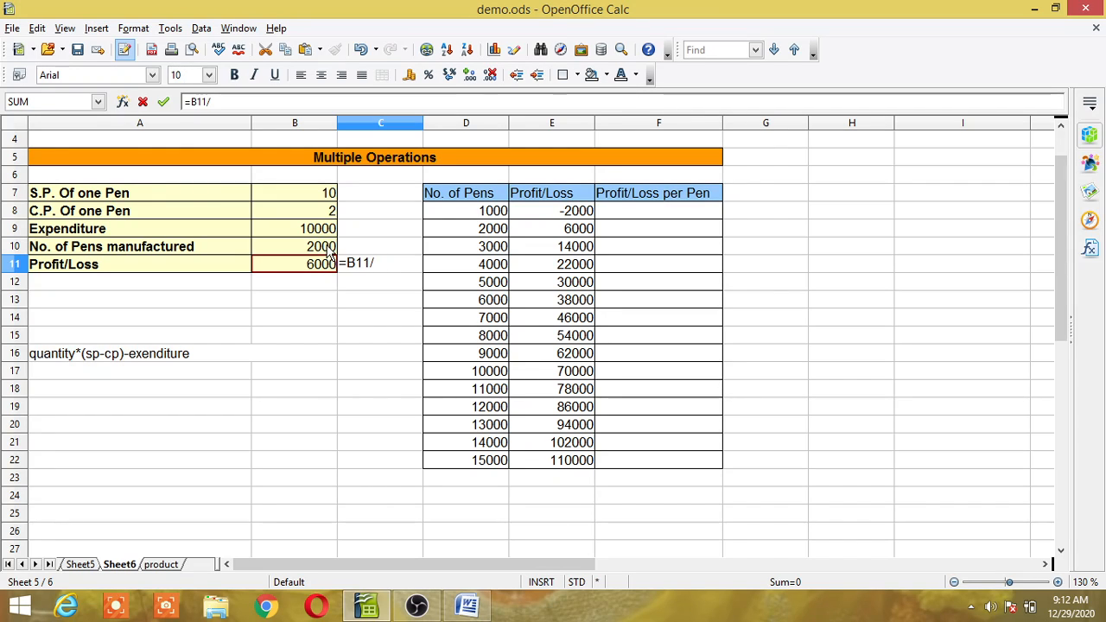
left_click(331, 251)
key("Return")
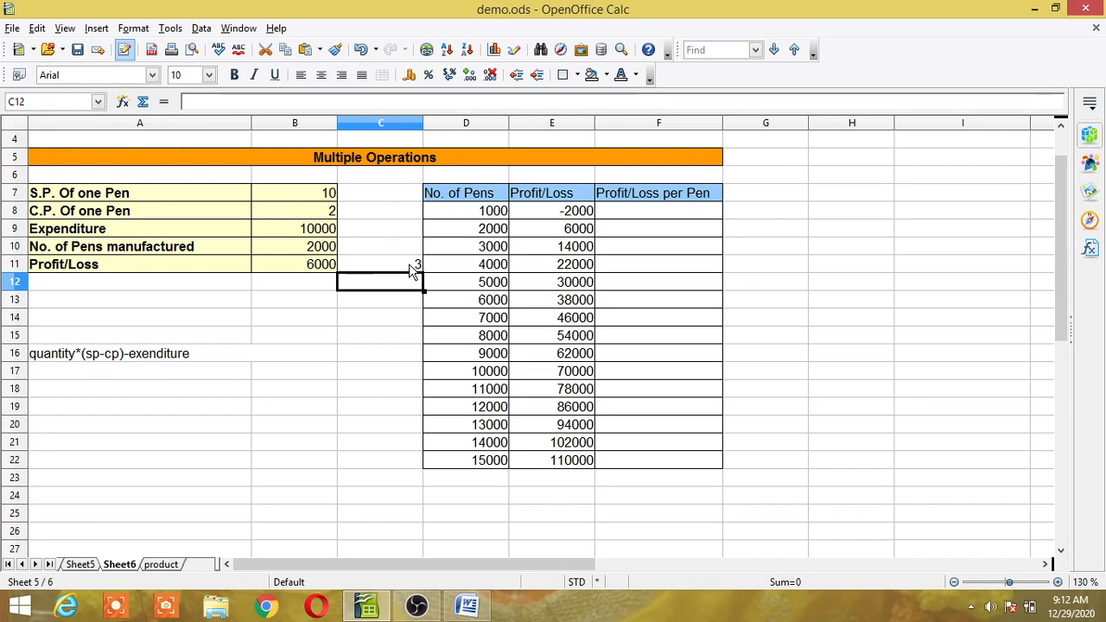
left_click(409, 263)
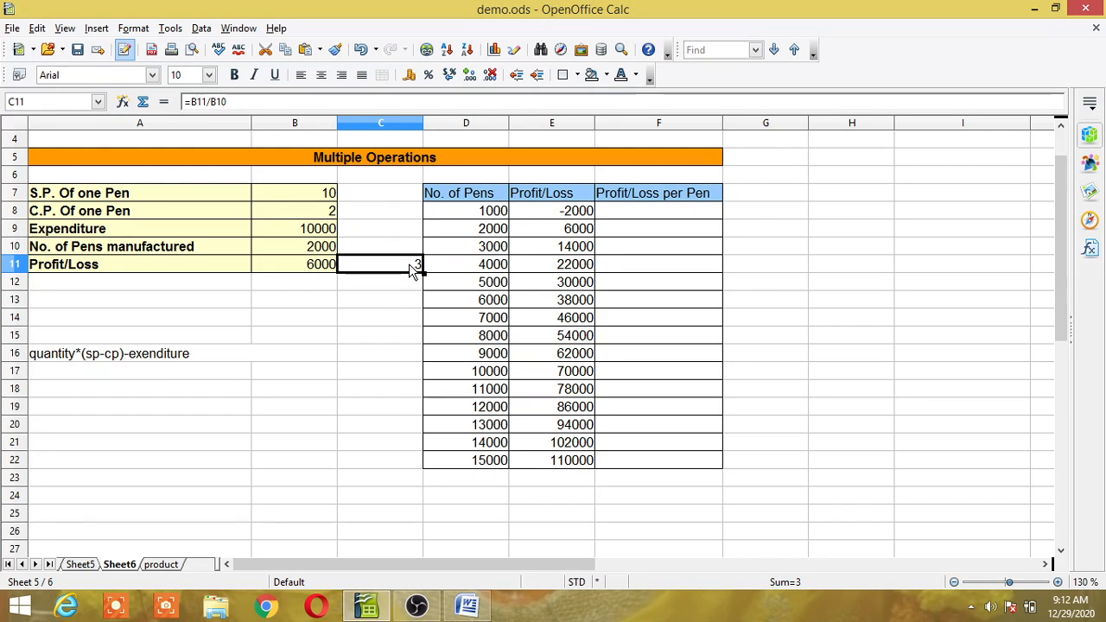
Clear the Profit/Loss results from cells E8:E22
key("F8")
left_click(579, 248)
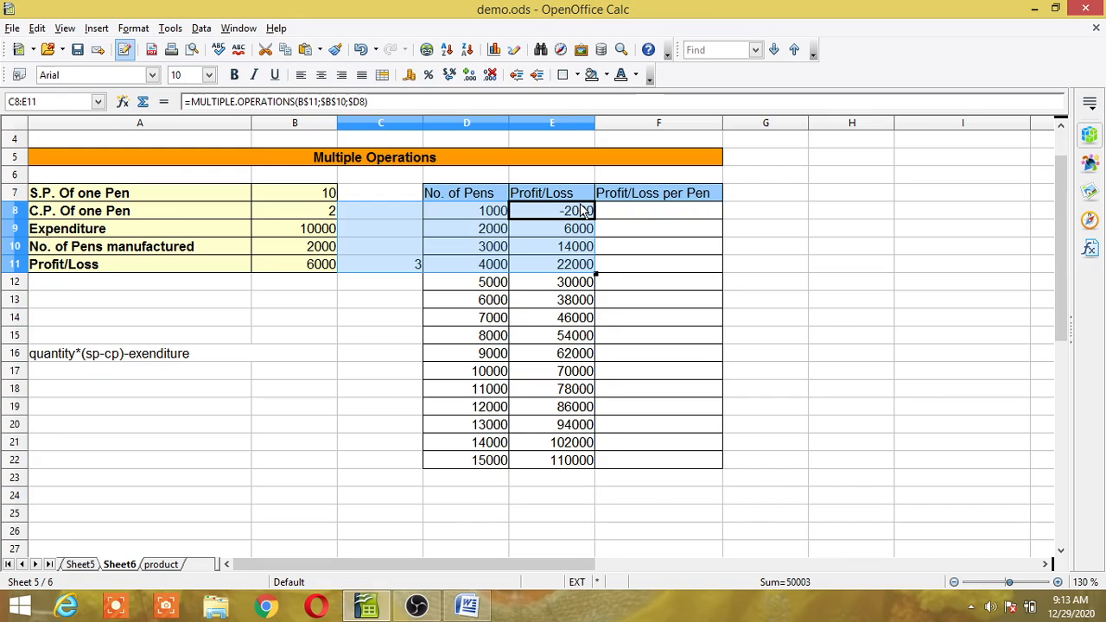
key("F8")
left_click(540, 300)
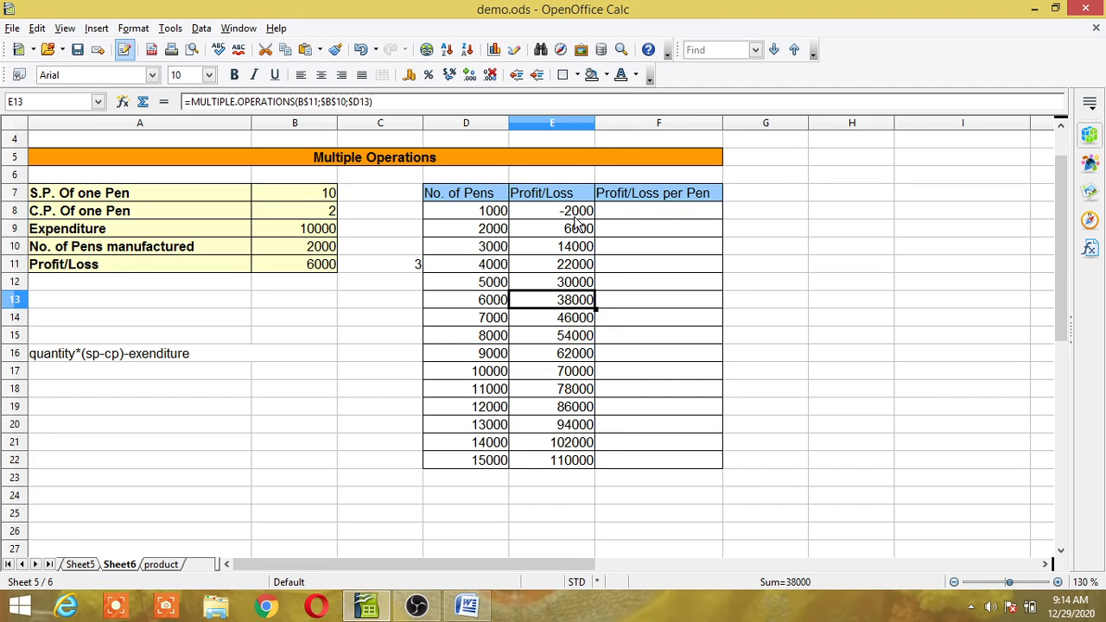
left_click_drag(576, 216, 588, 465)
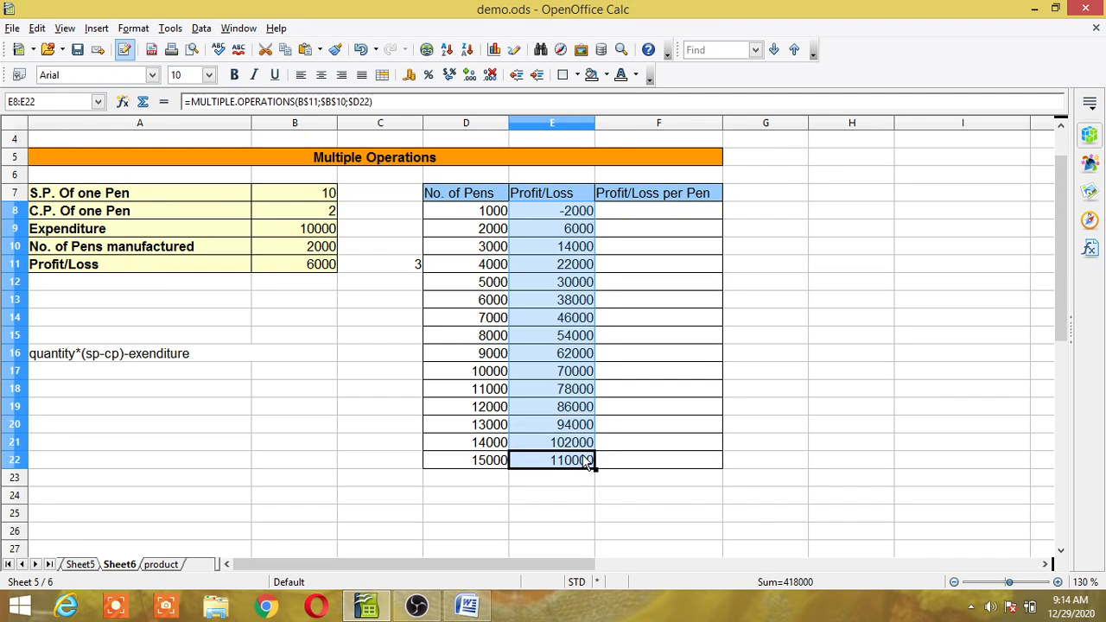
key("Delete")
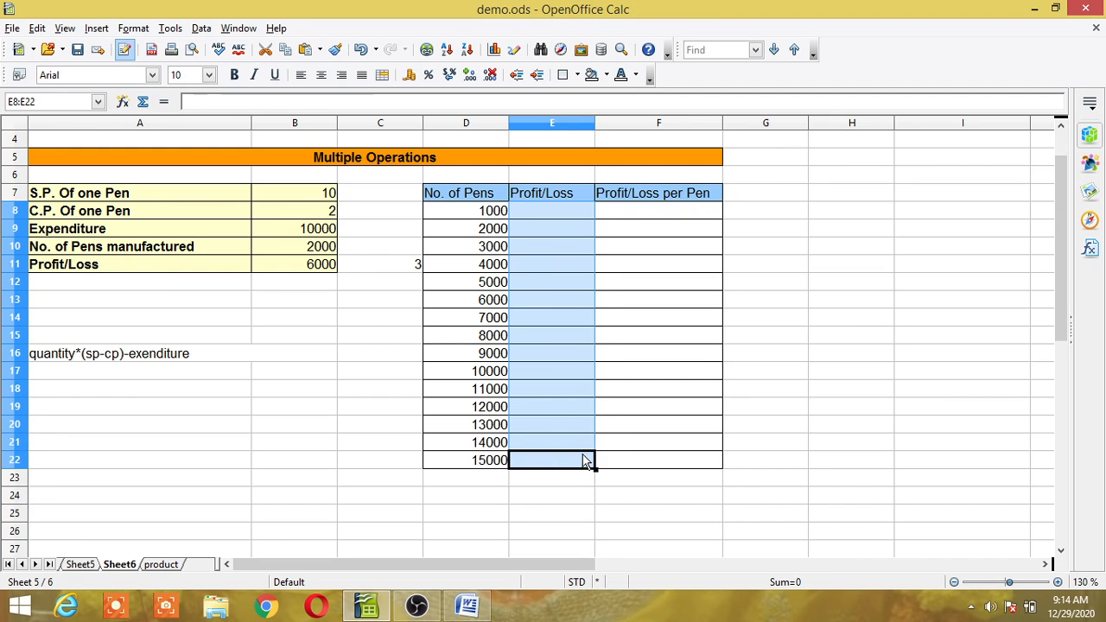
Run Multiple Operations on D8:F22 with $B$11:$C$11 as the formulas range and $B$10 as the column input cell
left_click(704, 281)
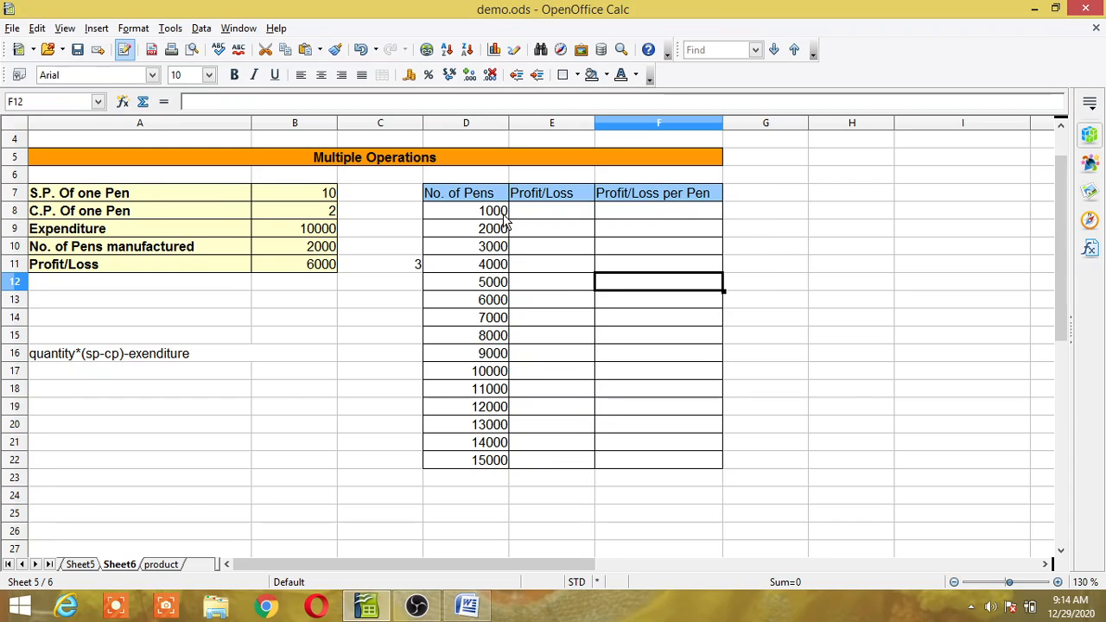
left_click_drag(503, 216, 642, 458)
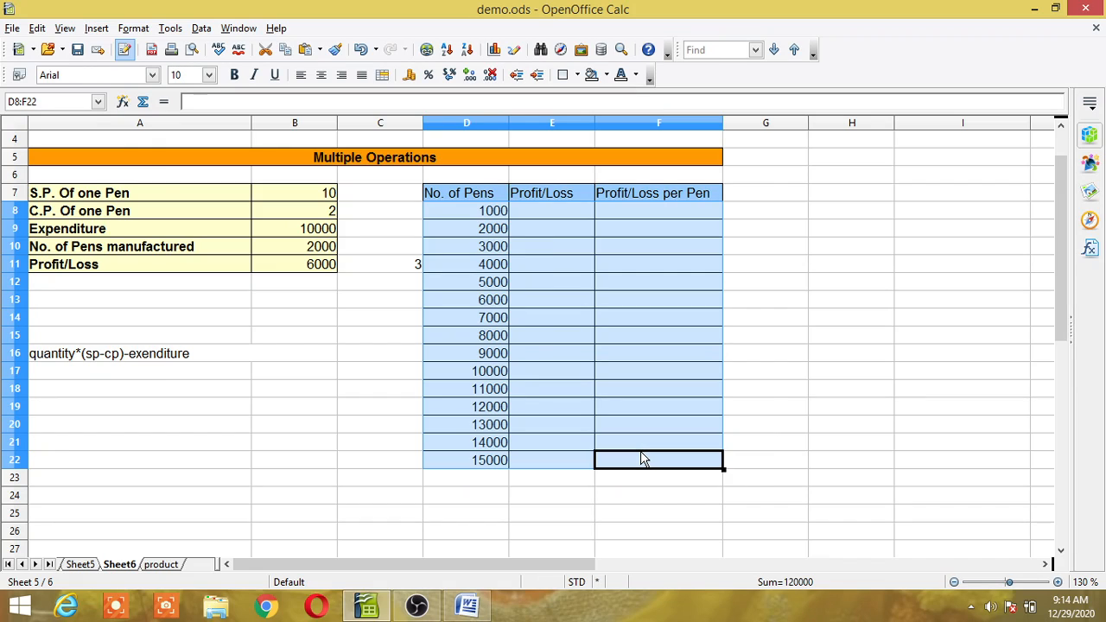
left_click(200, 30)
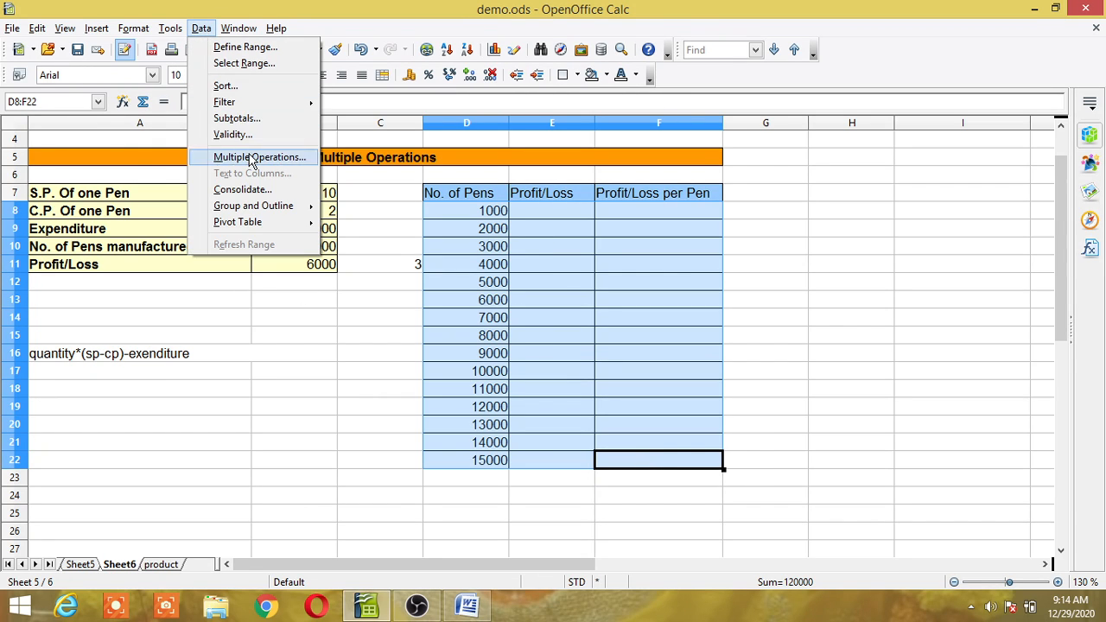
left_click(251, 159)
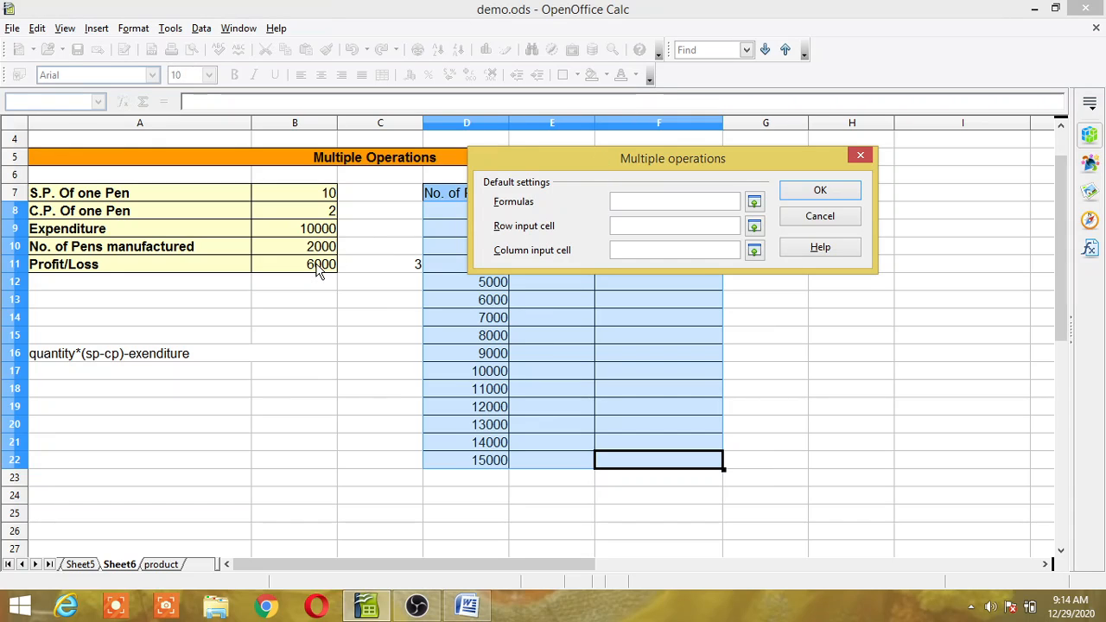
left_click_drag(318, 271, 367, 269)
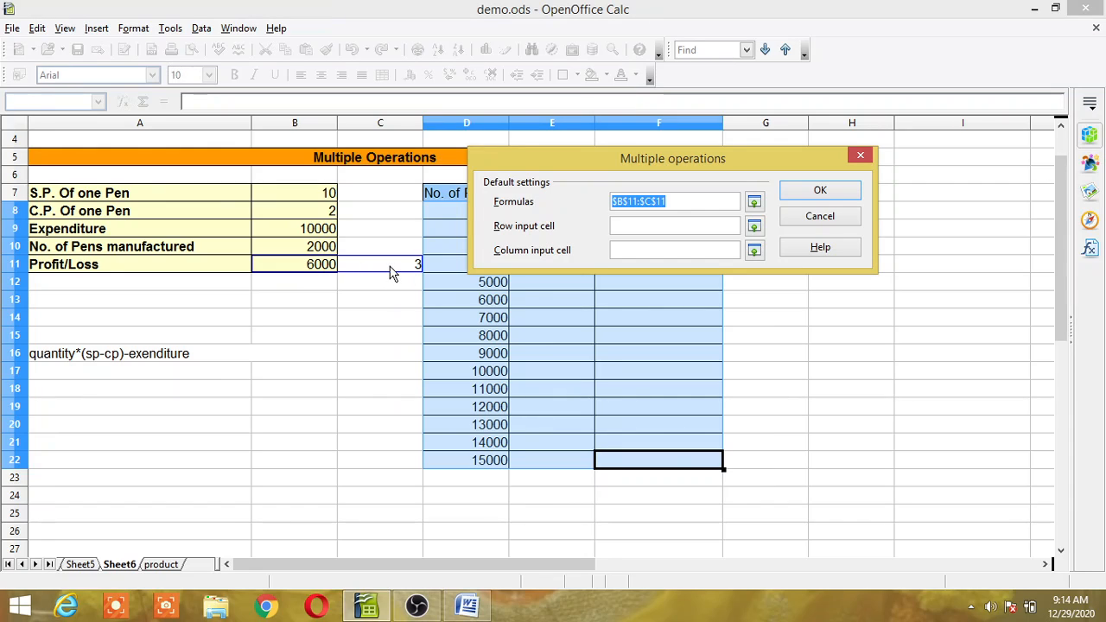
left_click(624, 250)
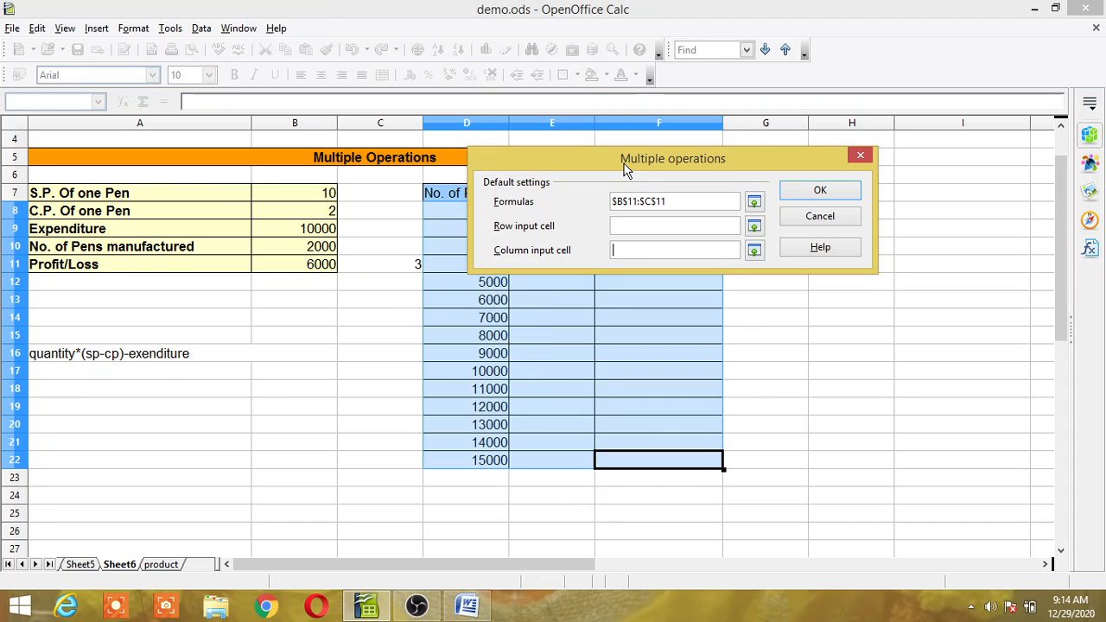
left_click_drag(626, 170, 841, 154)
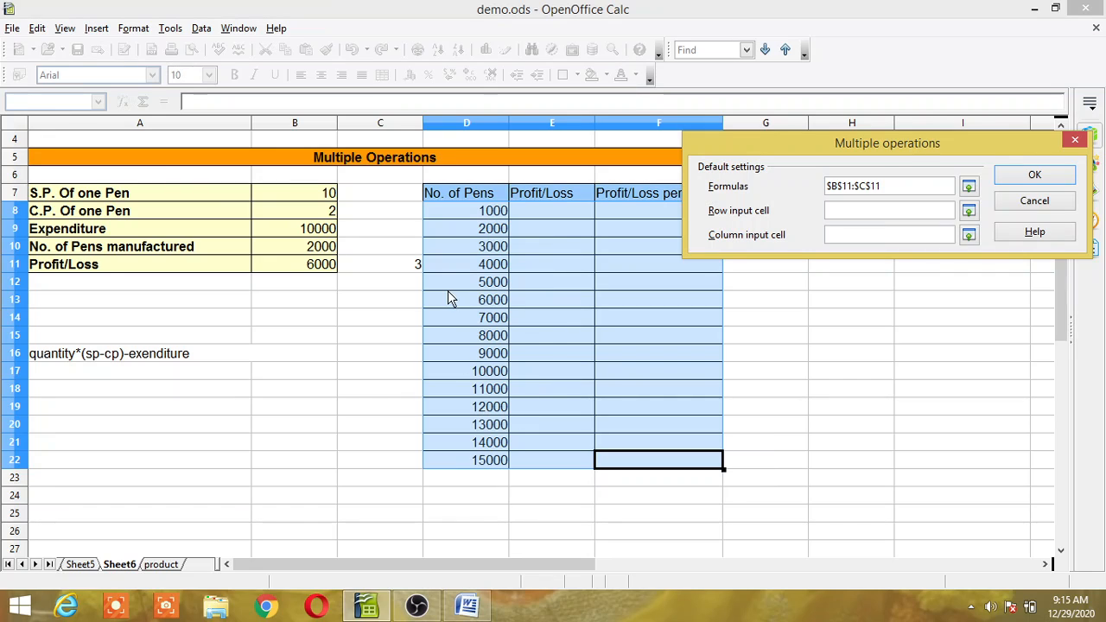
left_click(321, 248)
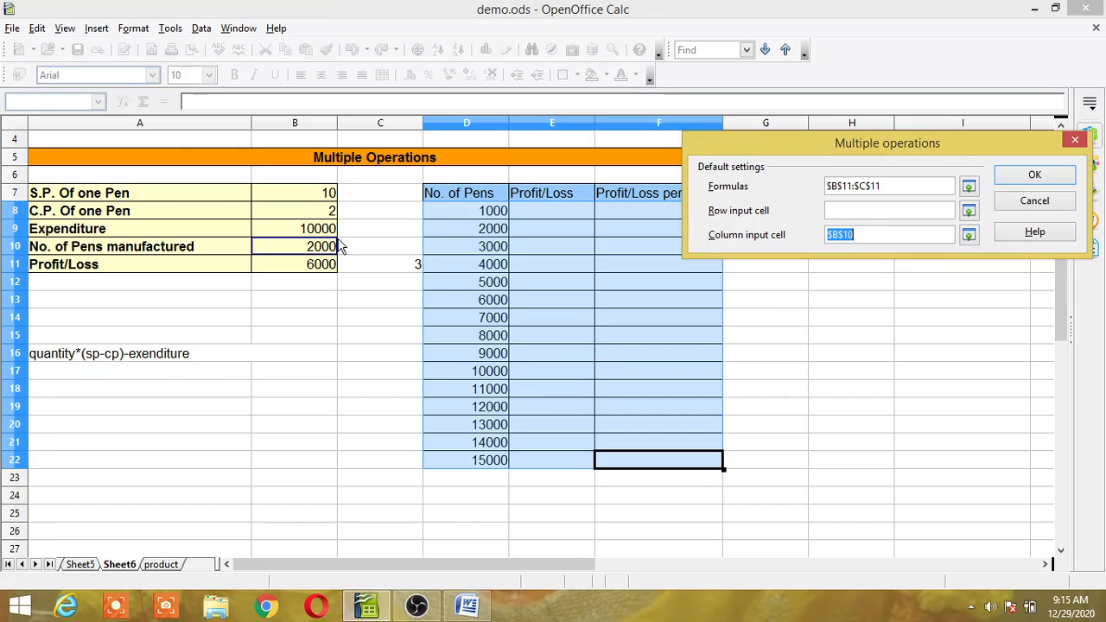
left_click(1030, 178)
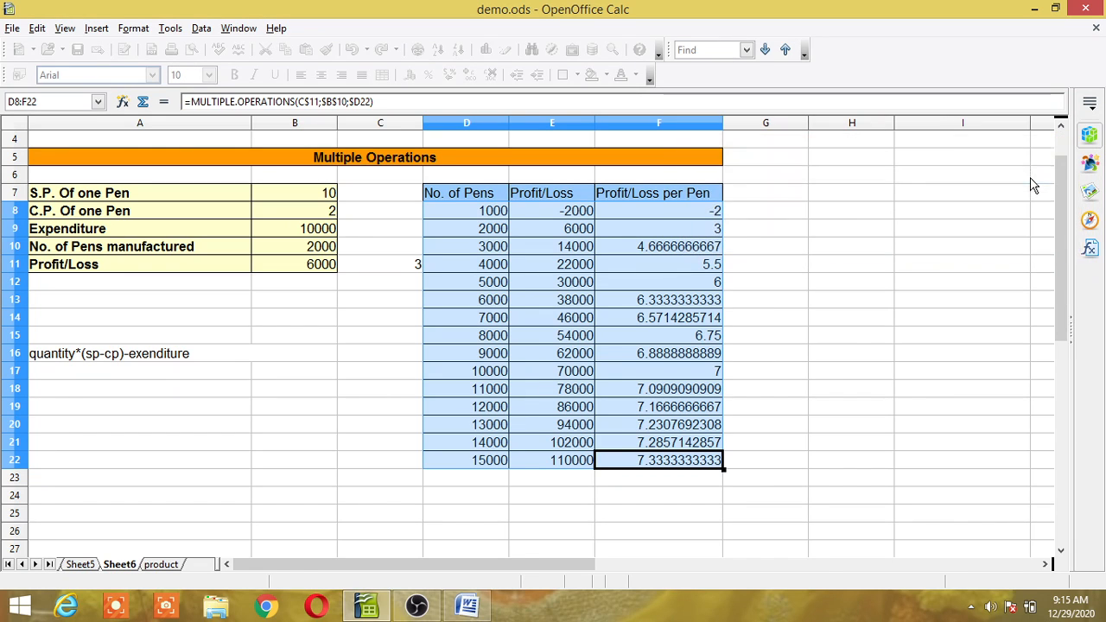
left_click(874, 215)
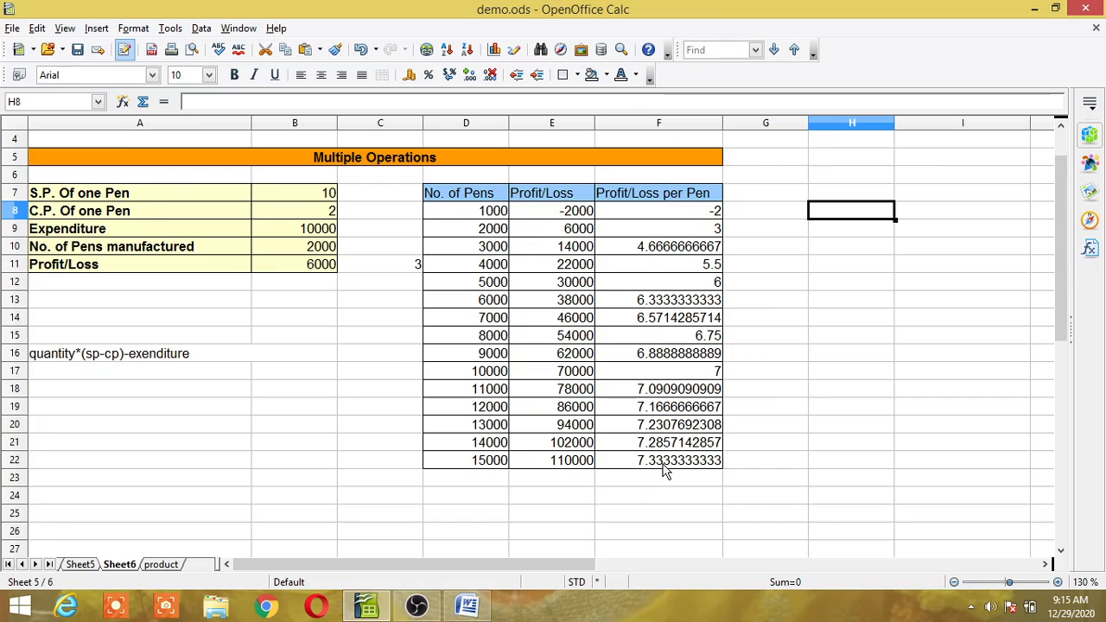
key("F8")
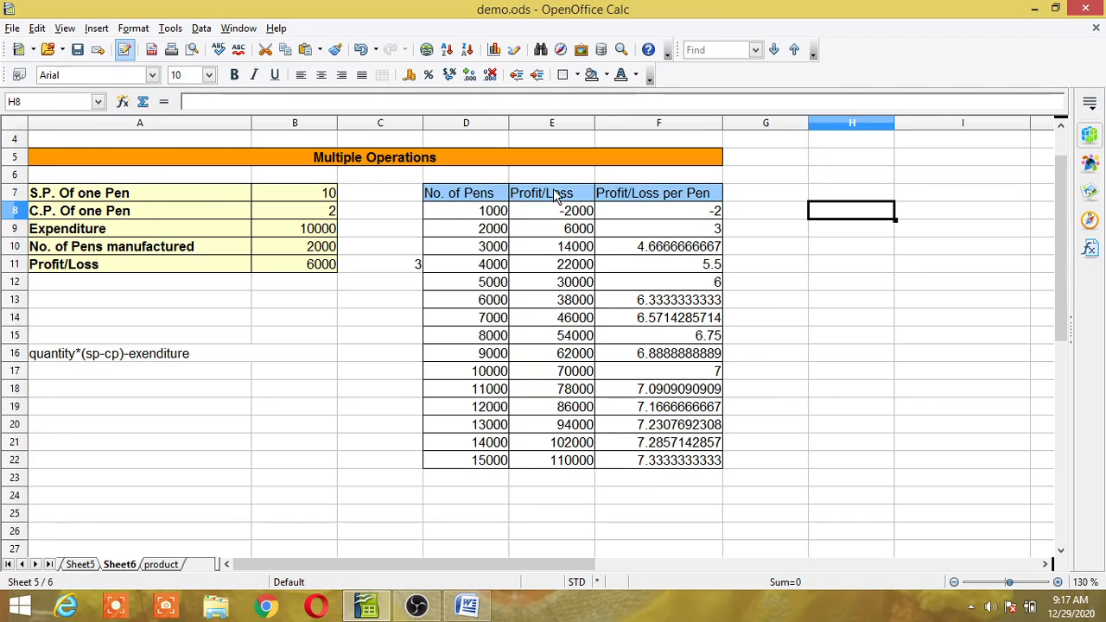
Clear the headings and results from E7:F22 and the No. of Pens heading from D7
left_click_drag(557, 198, 615, 471)
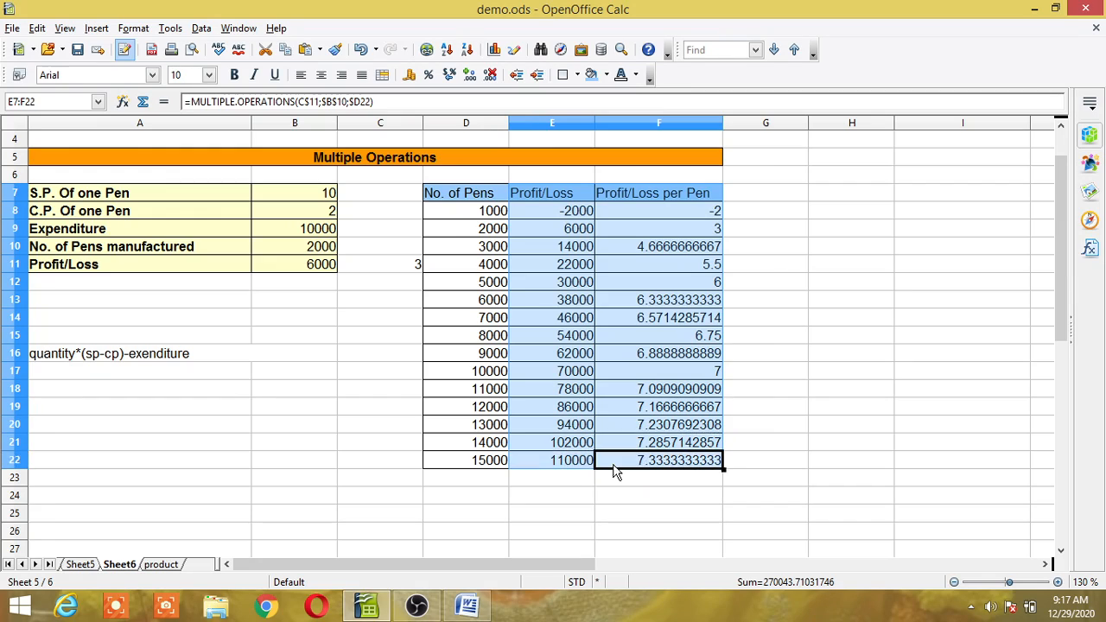
key("Delete")
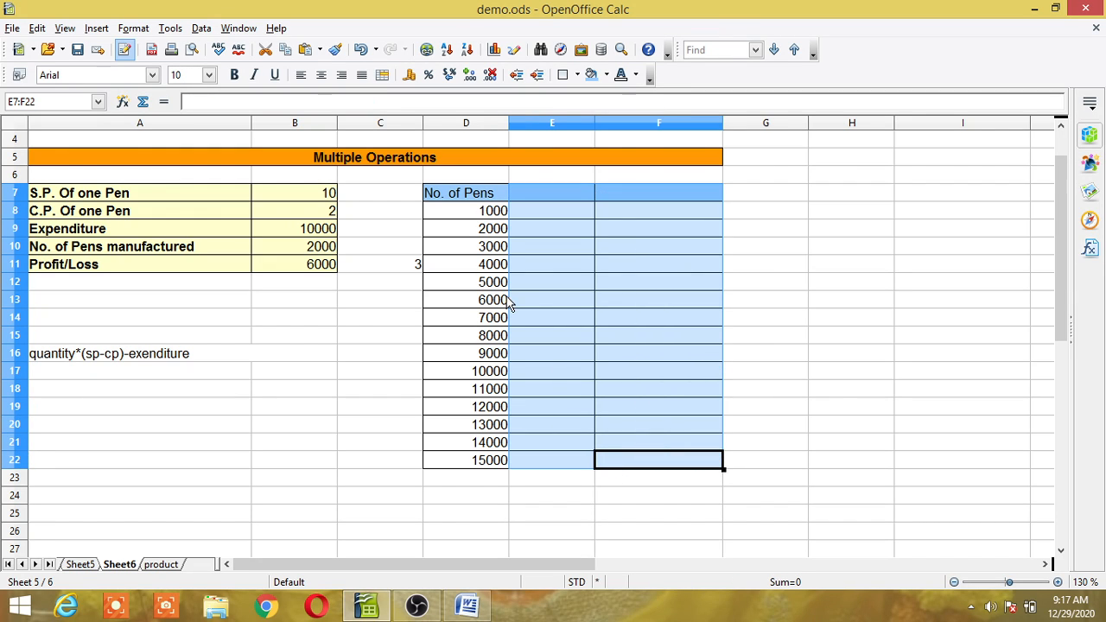
left_click(477, 193)
key("Delete")
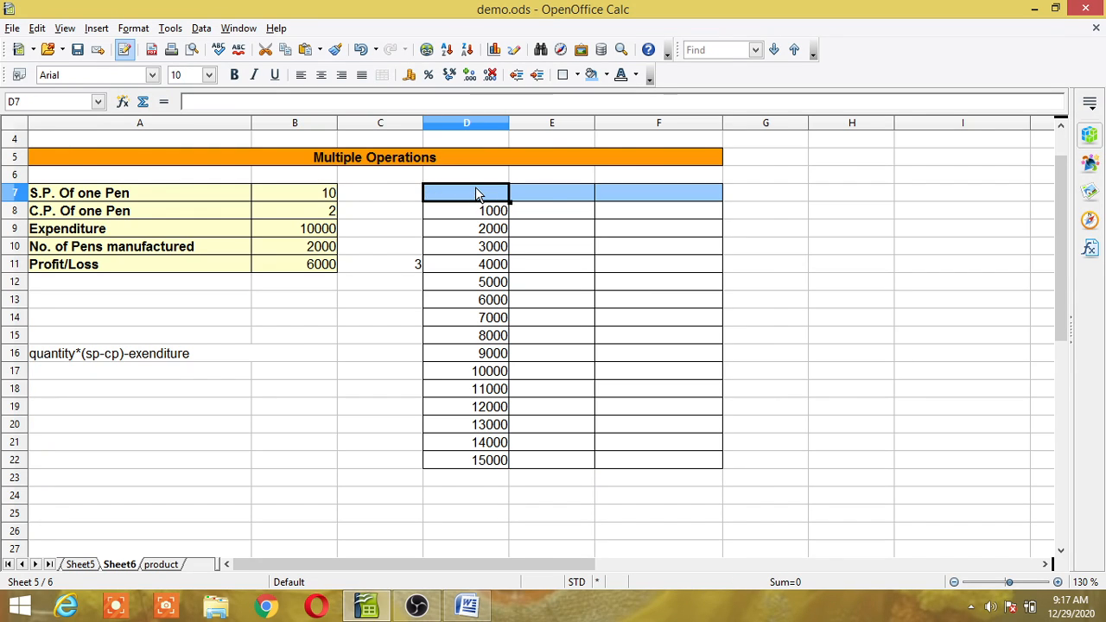
Enter the values 8, 10, 12, 14 and 16 across cells E7 to I7 as the table's heading row
left_click(545, 203)
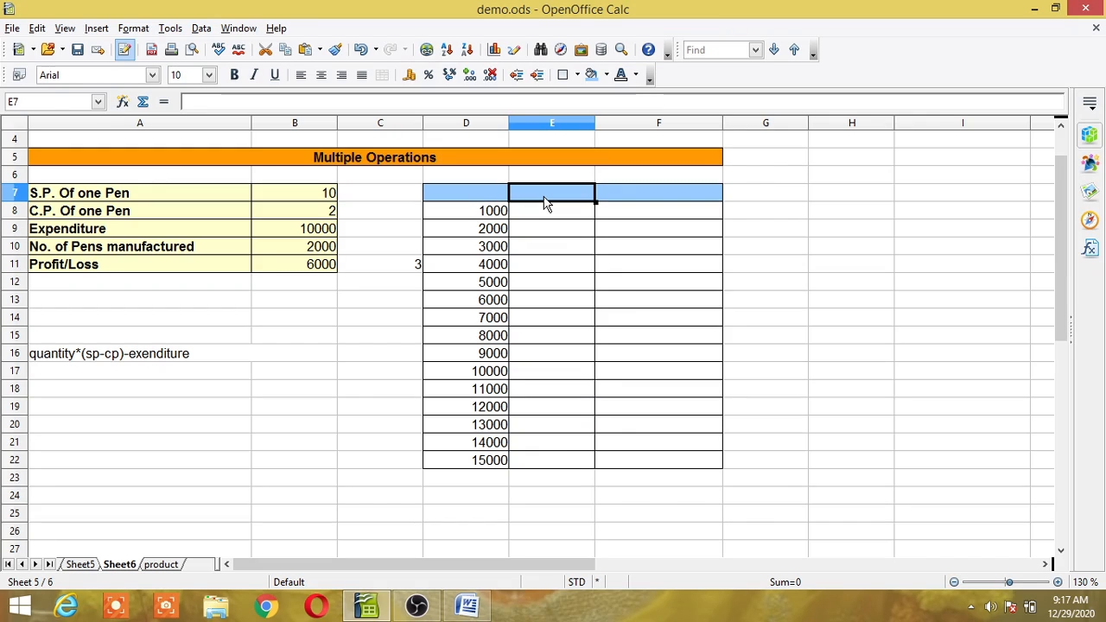
key("F8")
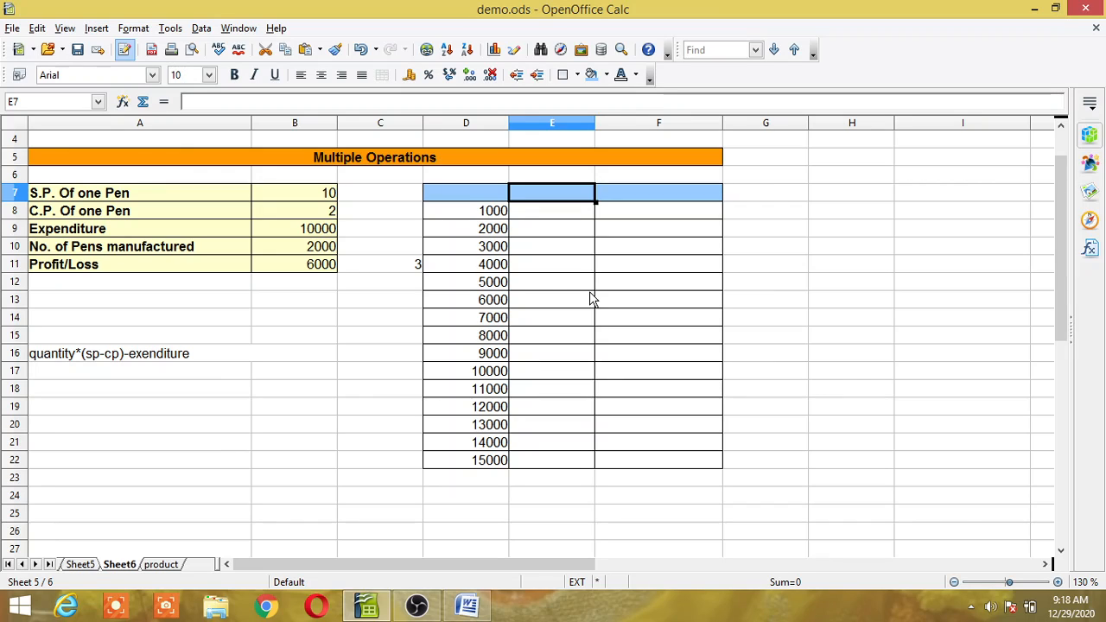
type("8")
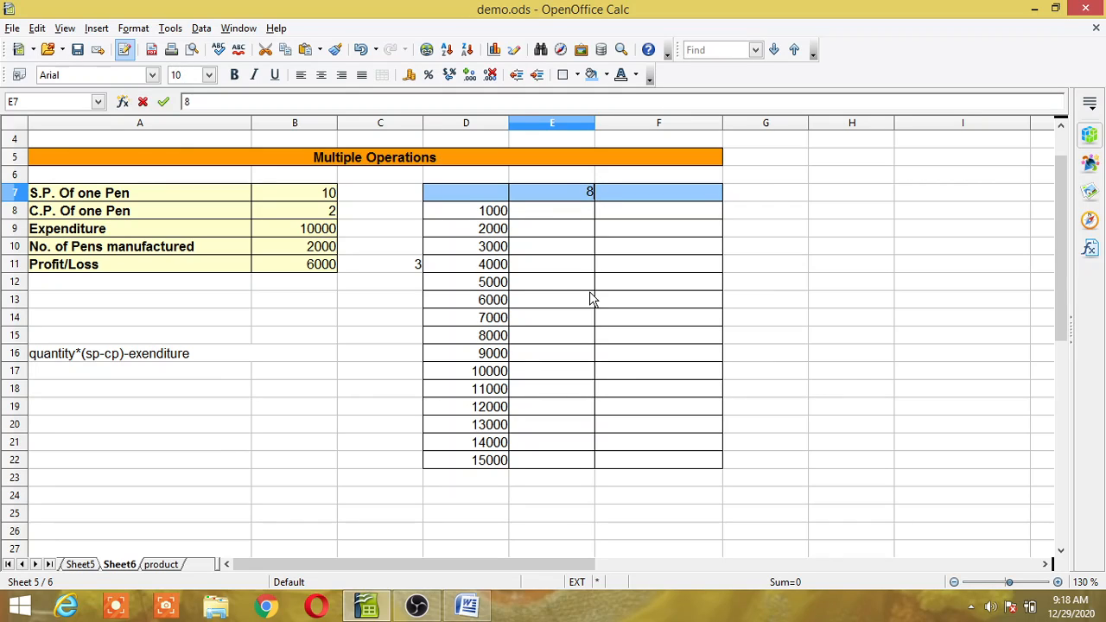
key("Tab")
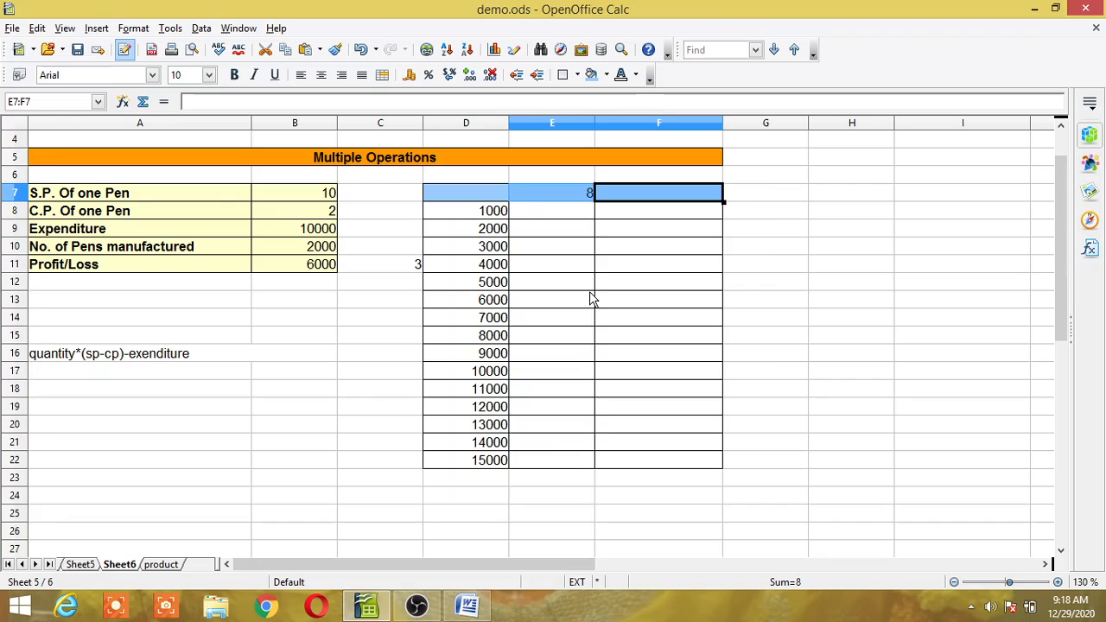
type("10")
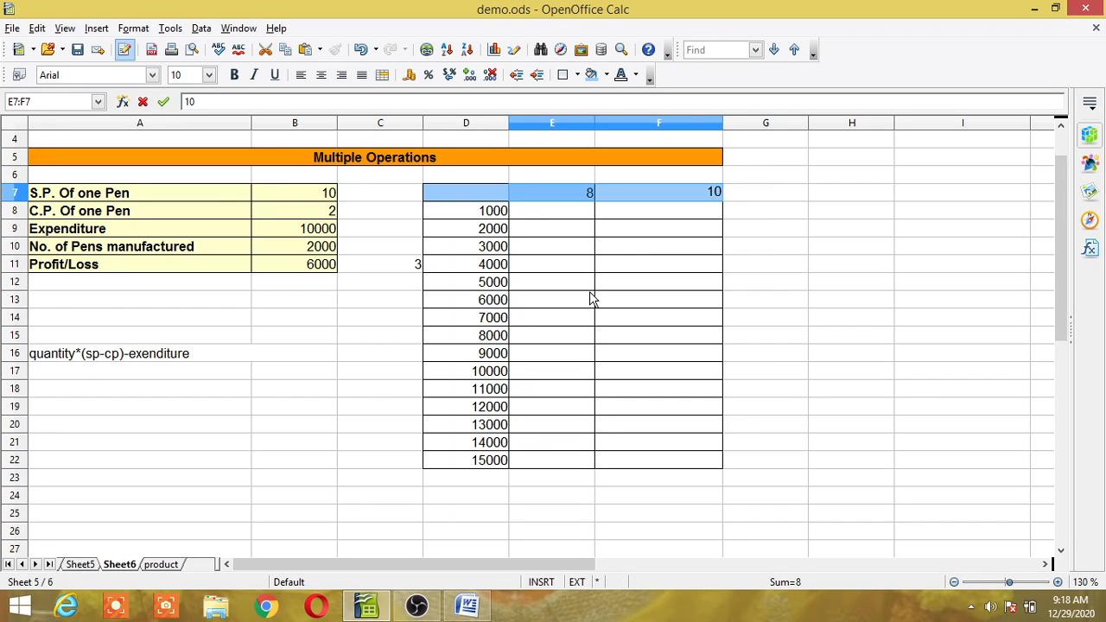
key("Tab")
type("12")
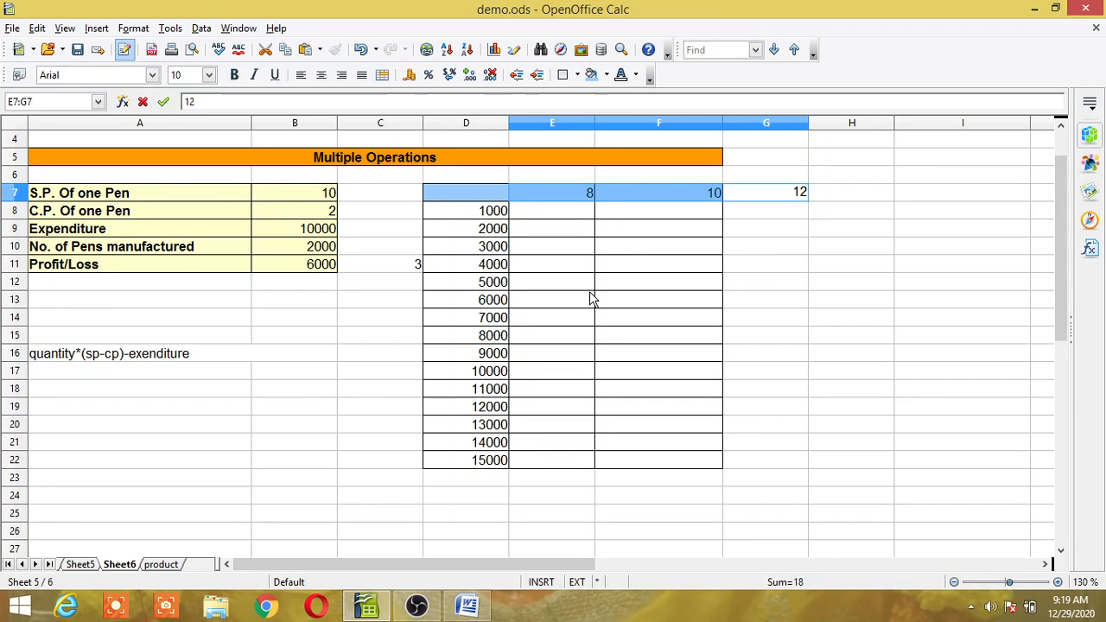
key("Tab")
type("14")
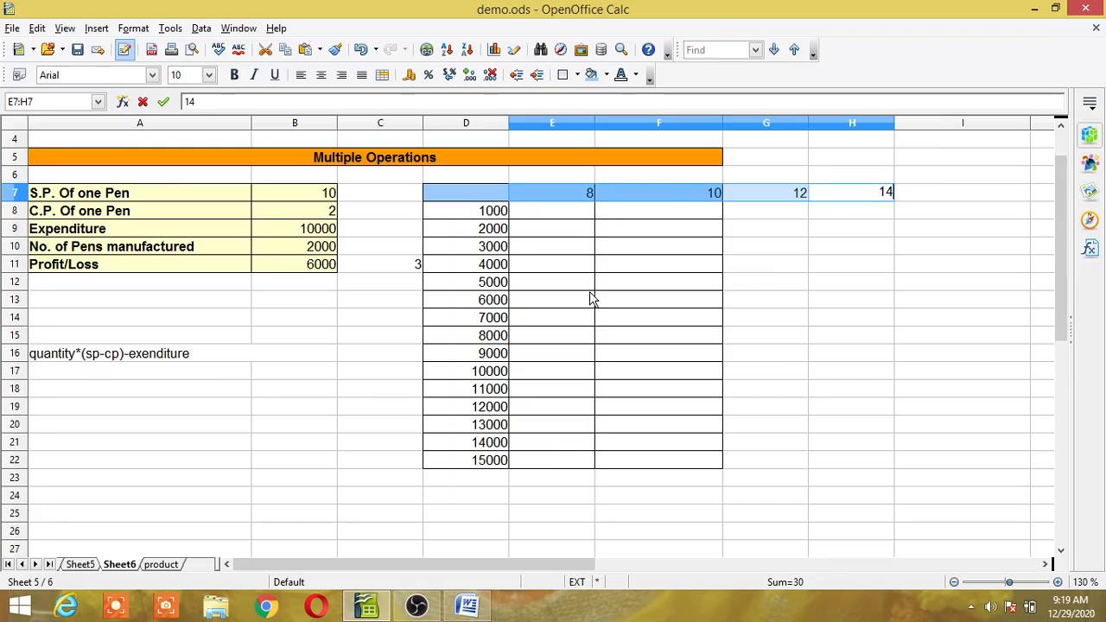
key("Tab")
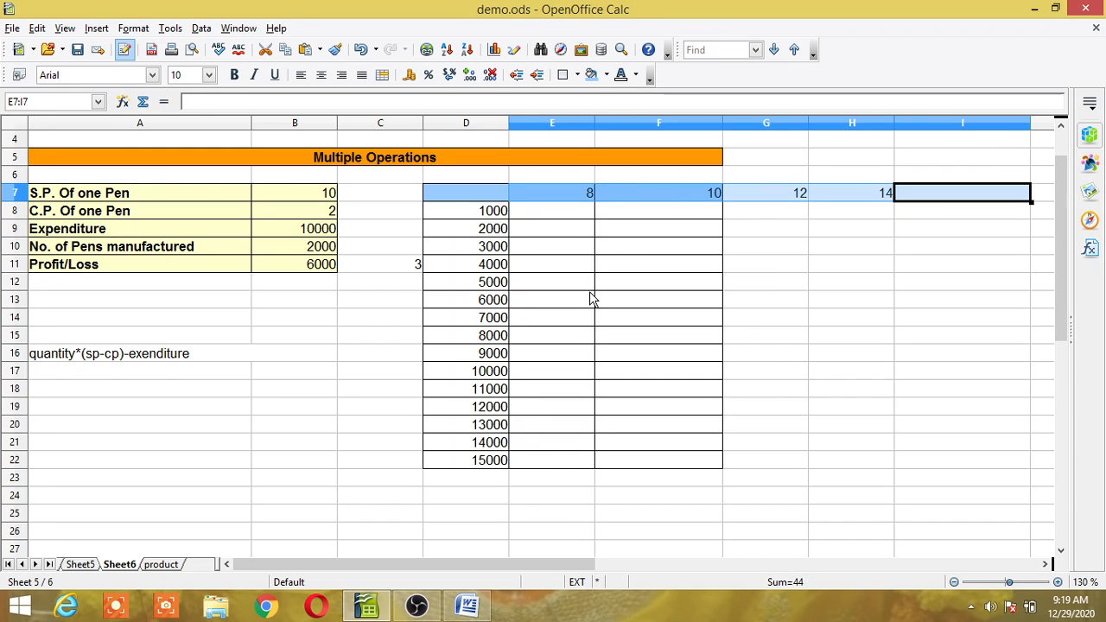
type("1")
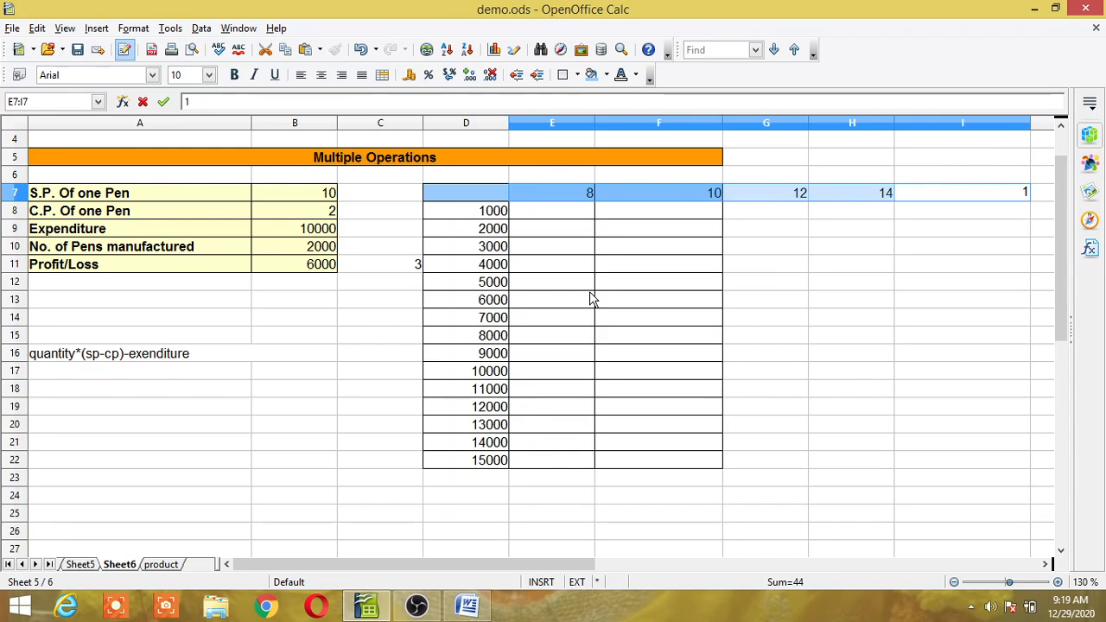
type("6")
left_click(750, 355, "shift")
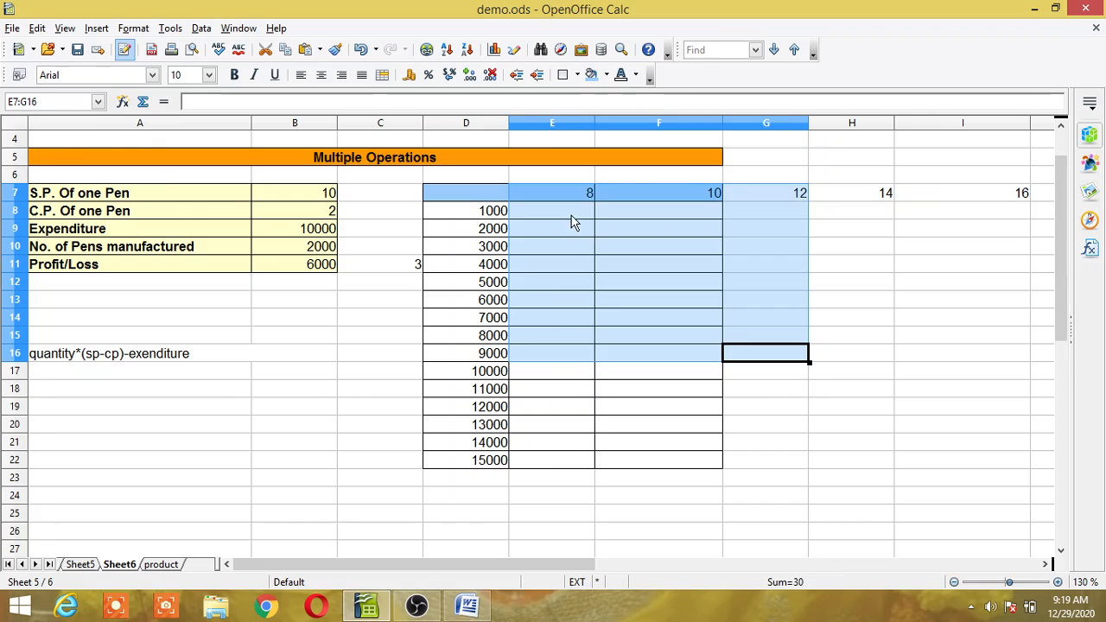
Apply full grid borders to the heading values in E7:I7
left_click(585, 197)
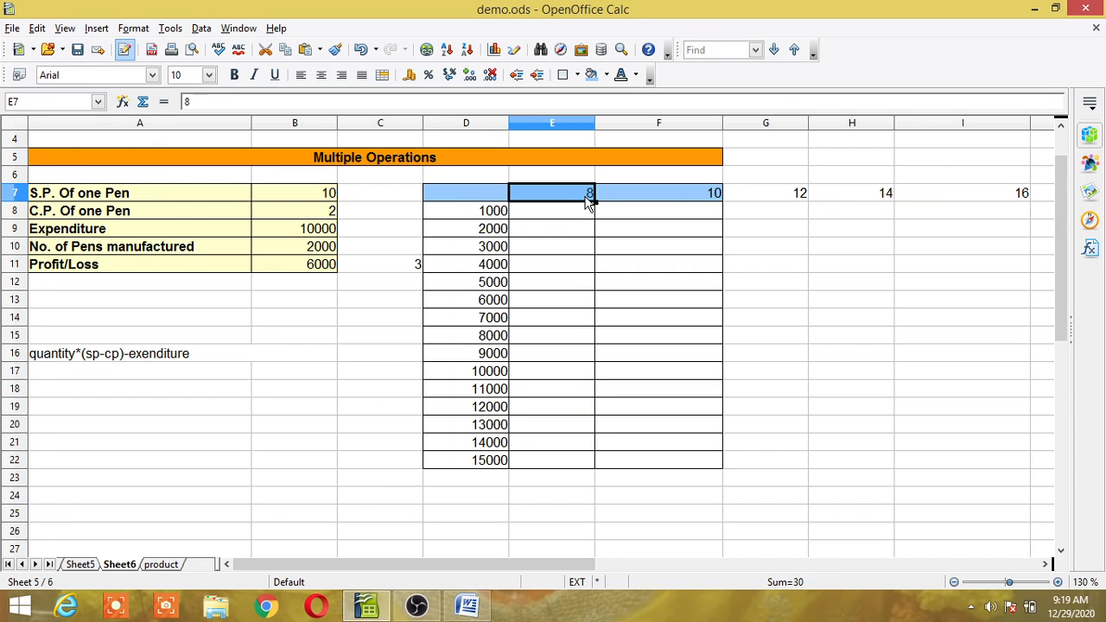
left_click(718, 198)
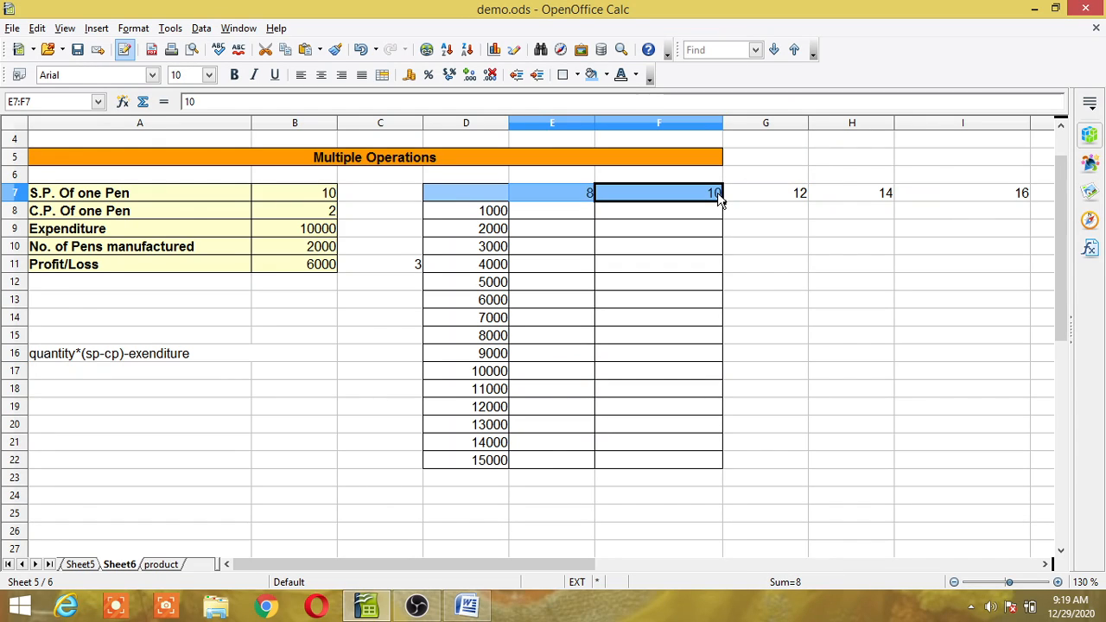
left_click(795, 194)
left_click(870, 202)
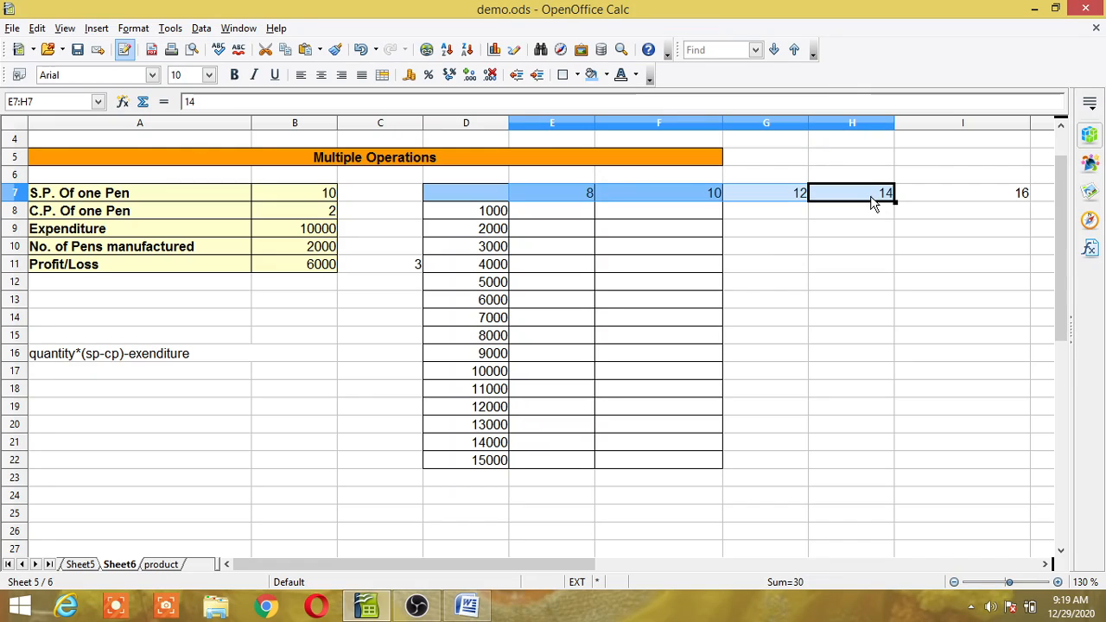
left_click(1018, 200)
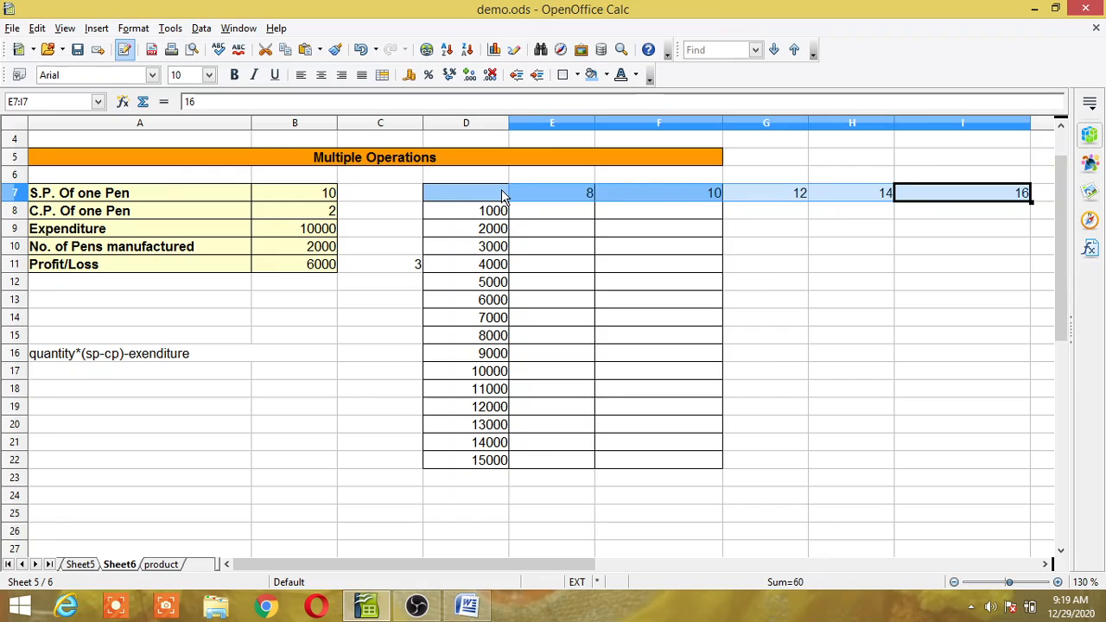
left_click_drag(518, 193, 930, 201)
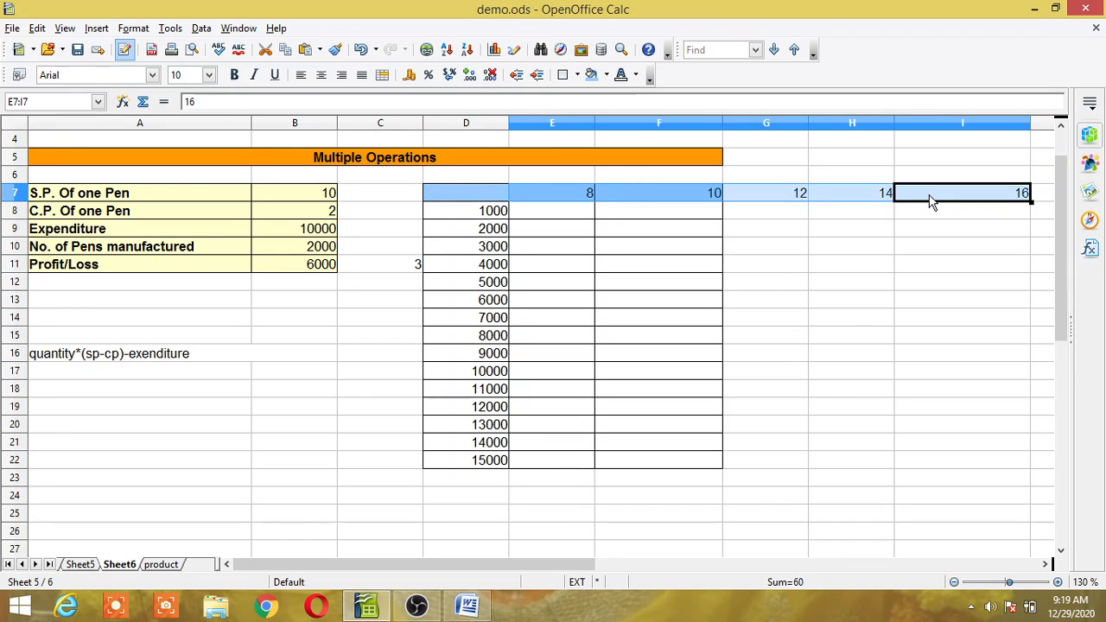
left_click(579, 76)
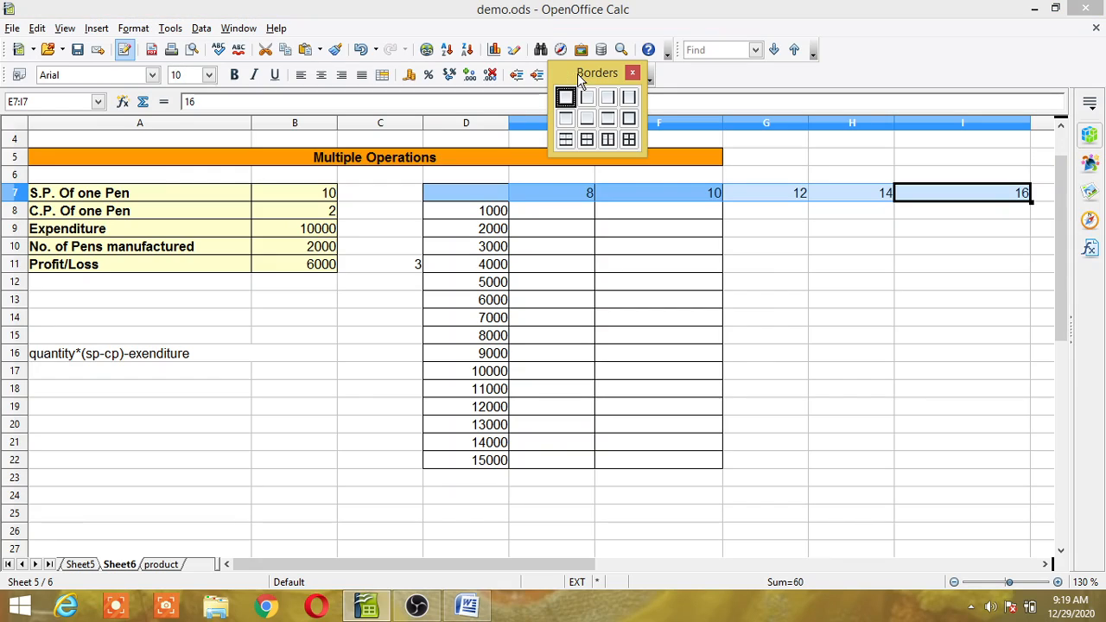
left_click(627, 138)
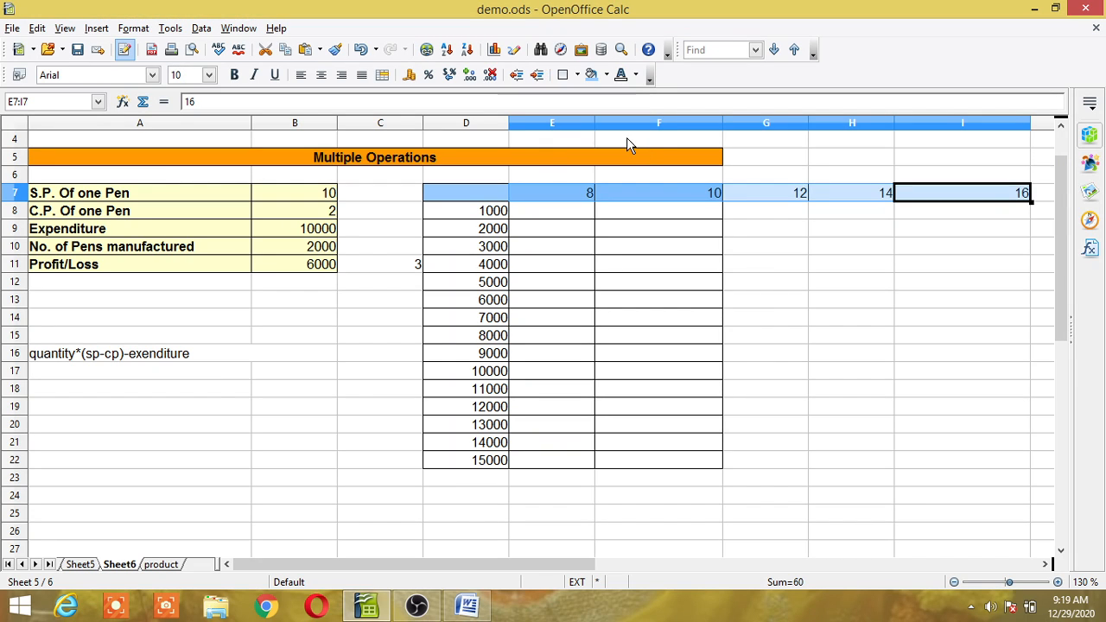
Apply full grid borders to the table range F7:I22
left_click(722, 228)
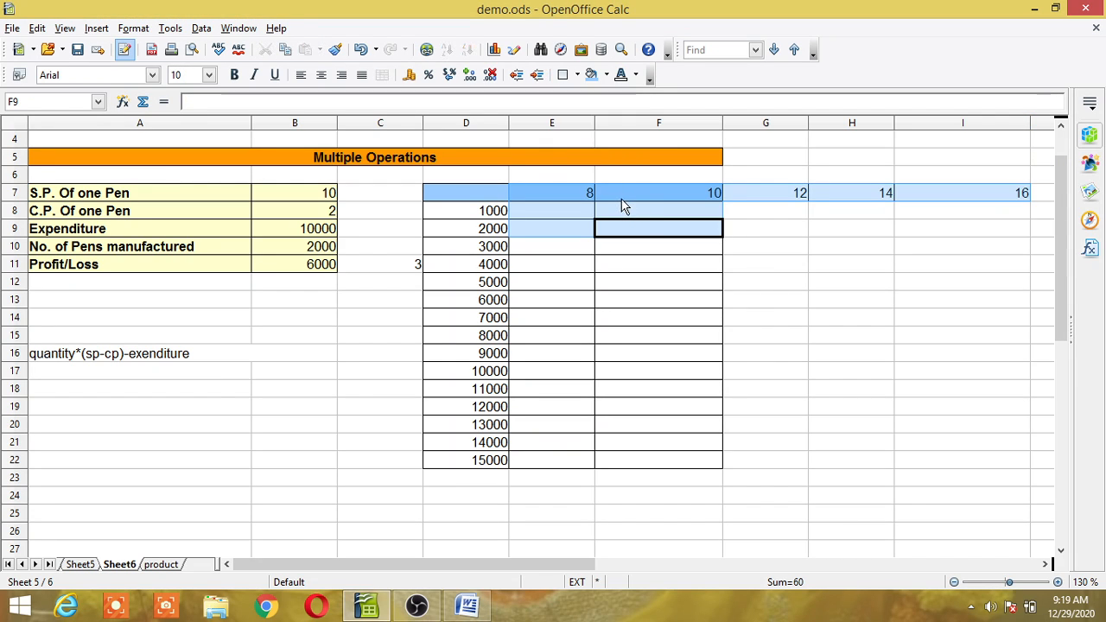
left_click_drag(662, 197, 912, 464)
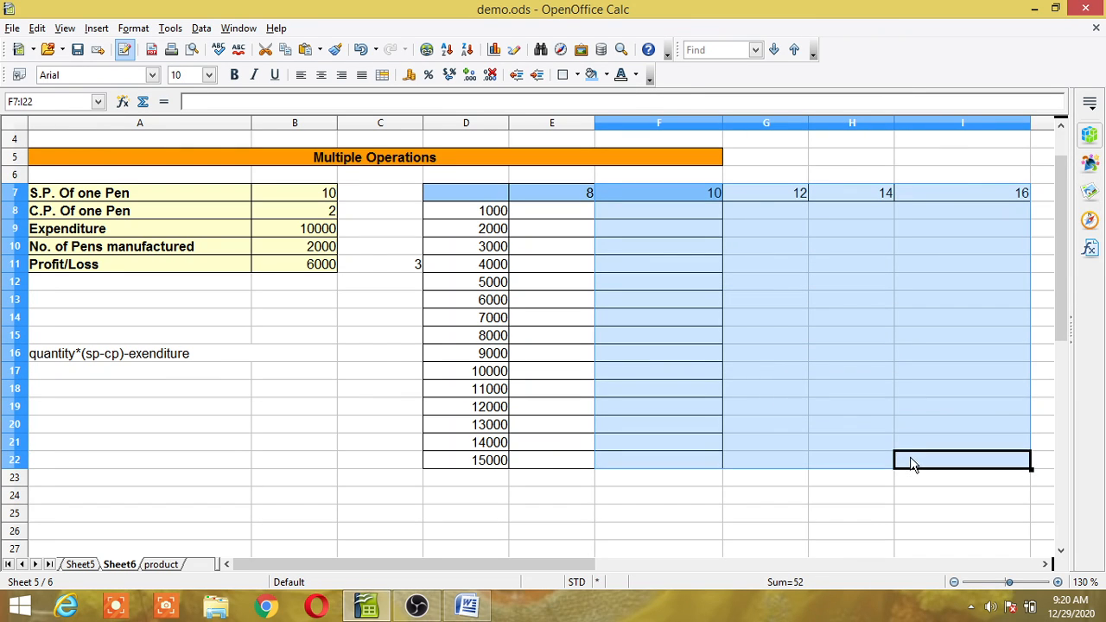
left_click(577, 75)
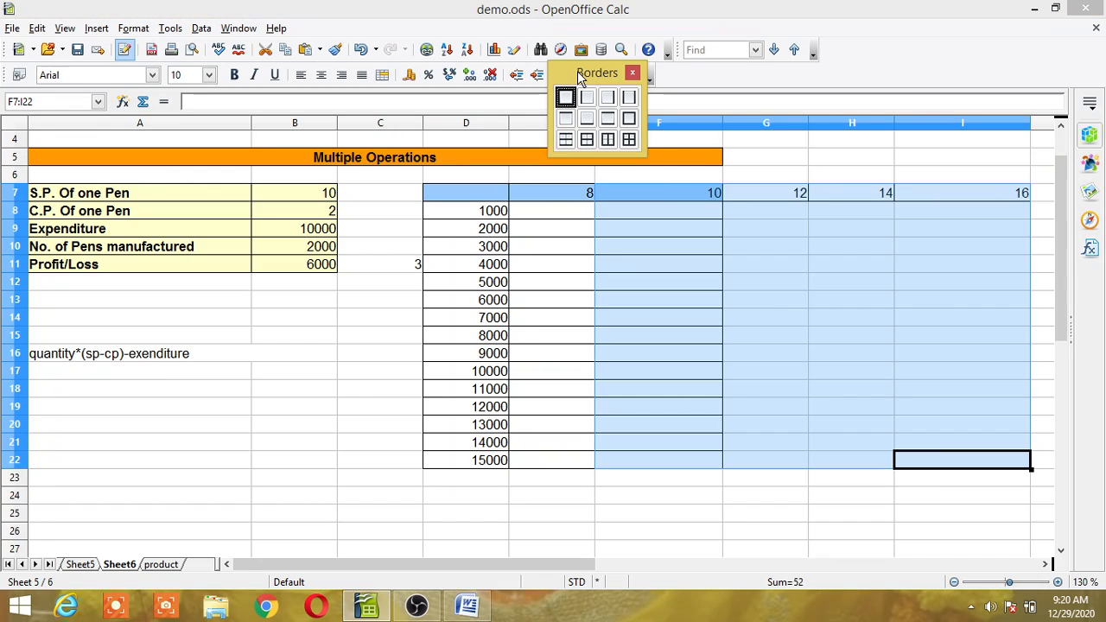
left_click(630, 141)
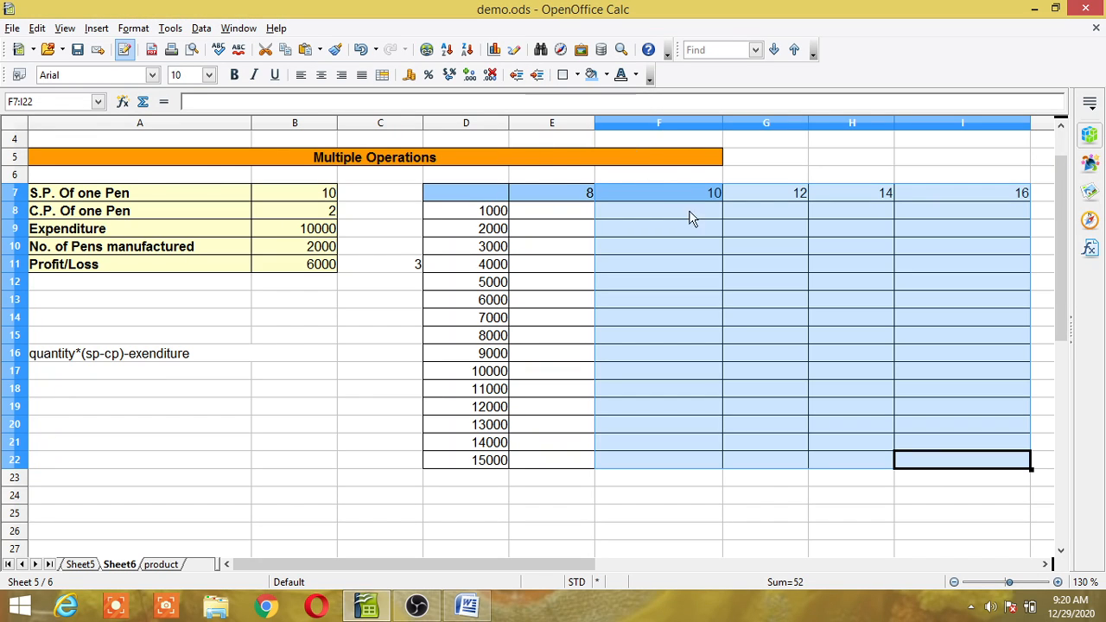
left_click(727, 304)
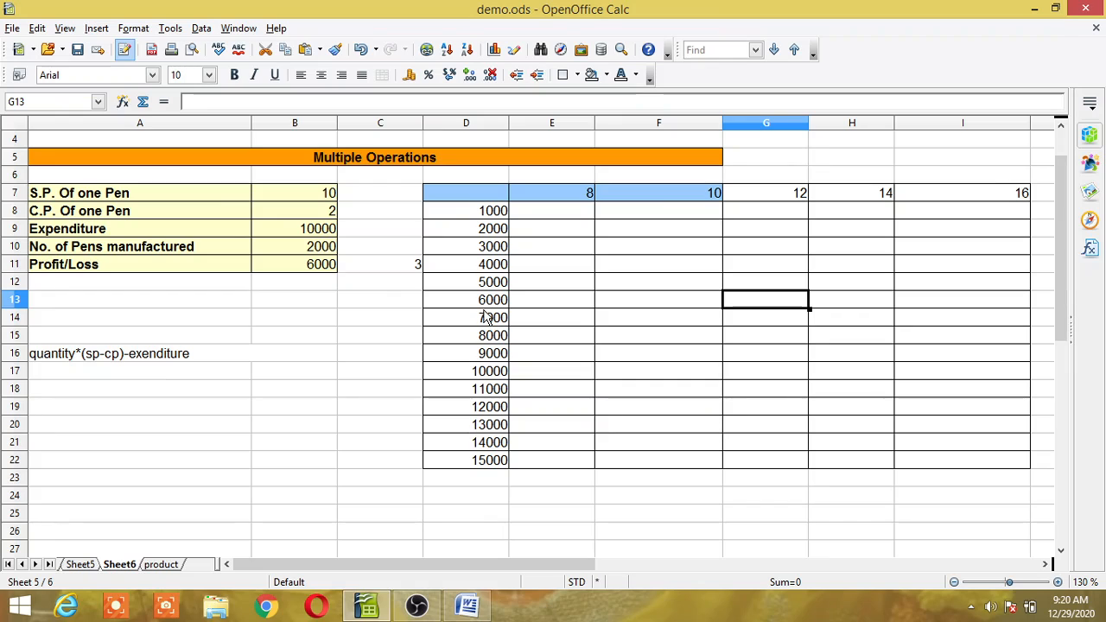
key("F8")
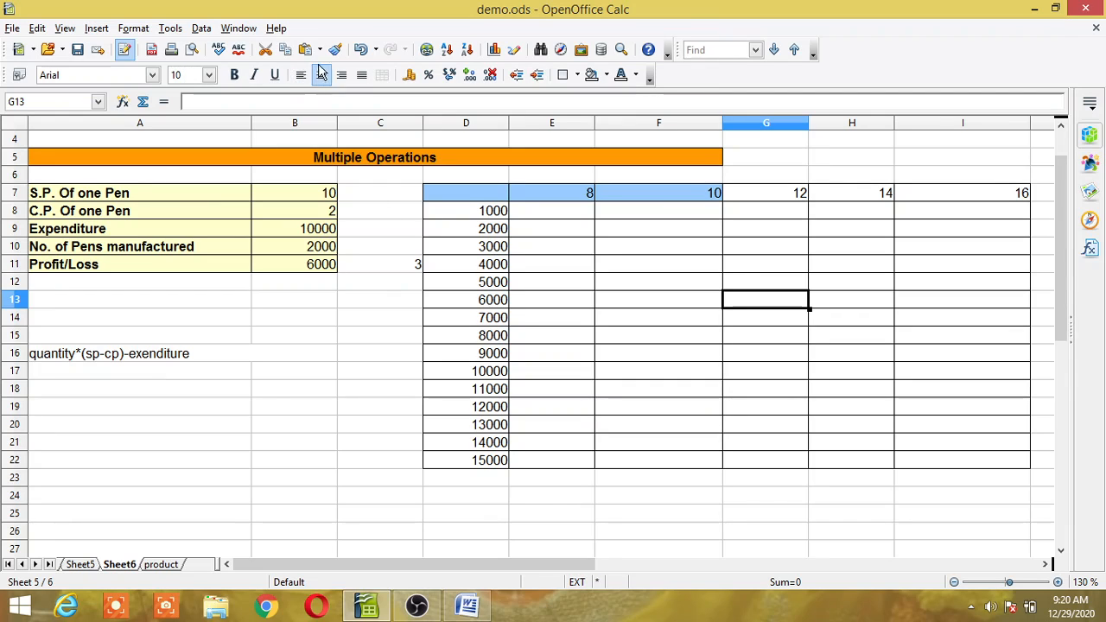
left_click(440, 189)
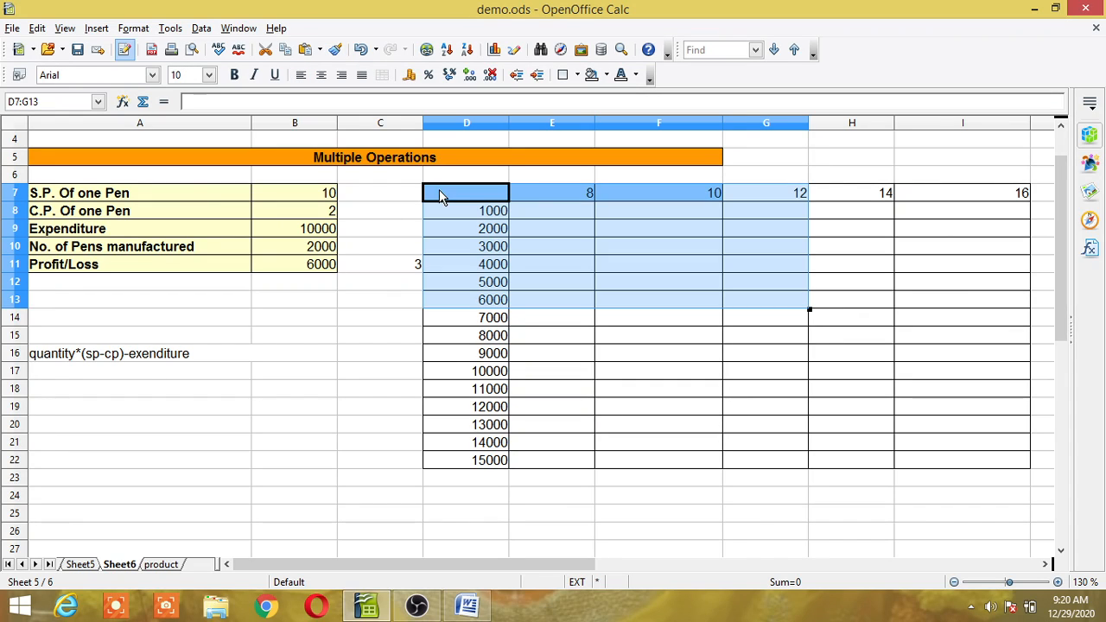
left_click(546, 206)
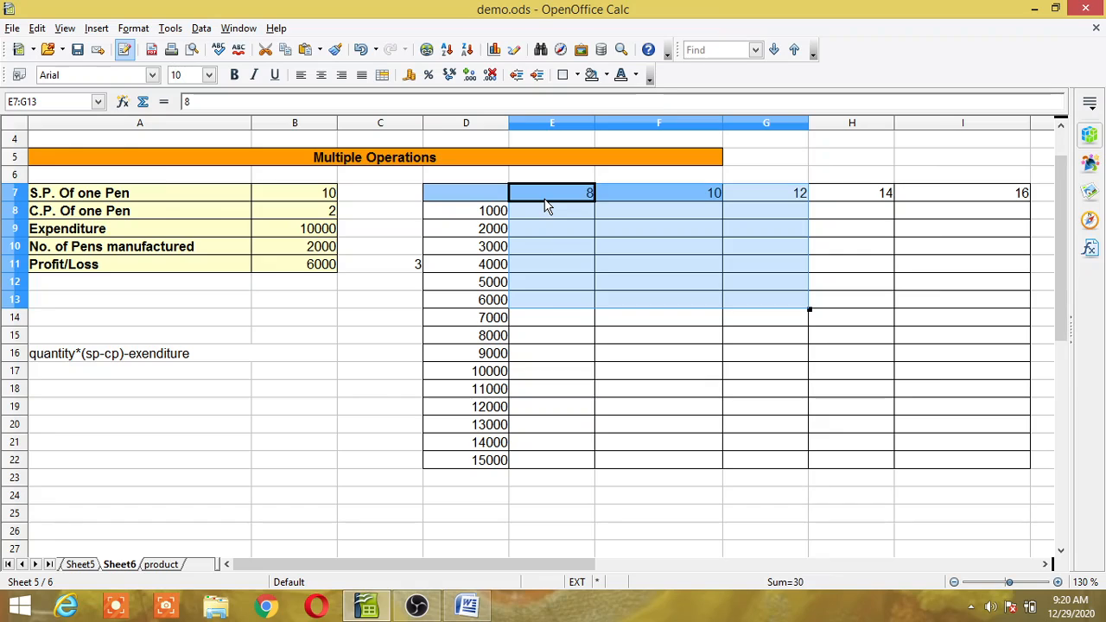
key("F8")
Copy the blue heading format of cell E7 onto the remaining heading values in F7:I7
left_click(581, 199)
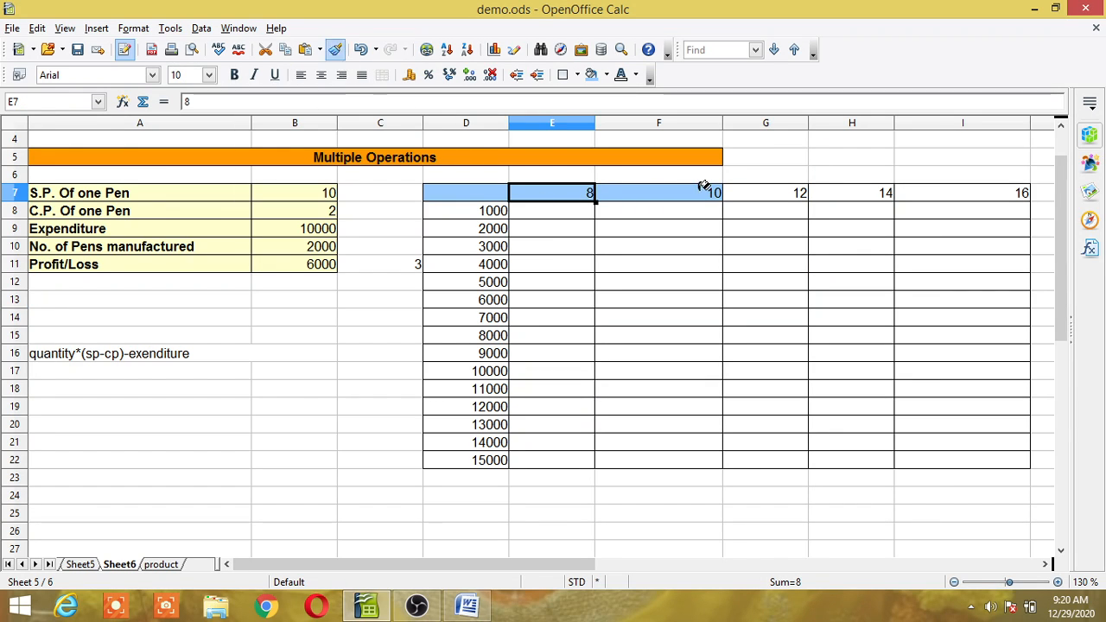
left_click_drag(703, 188, 919, 201)
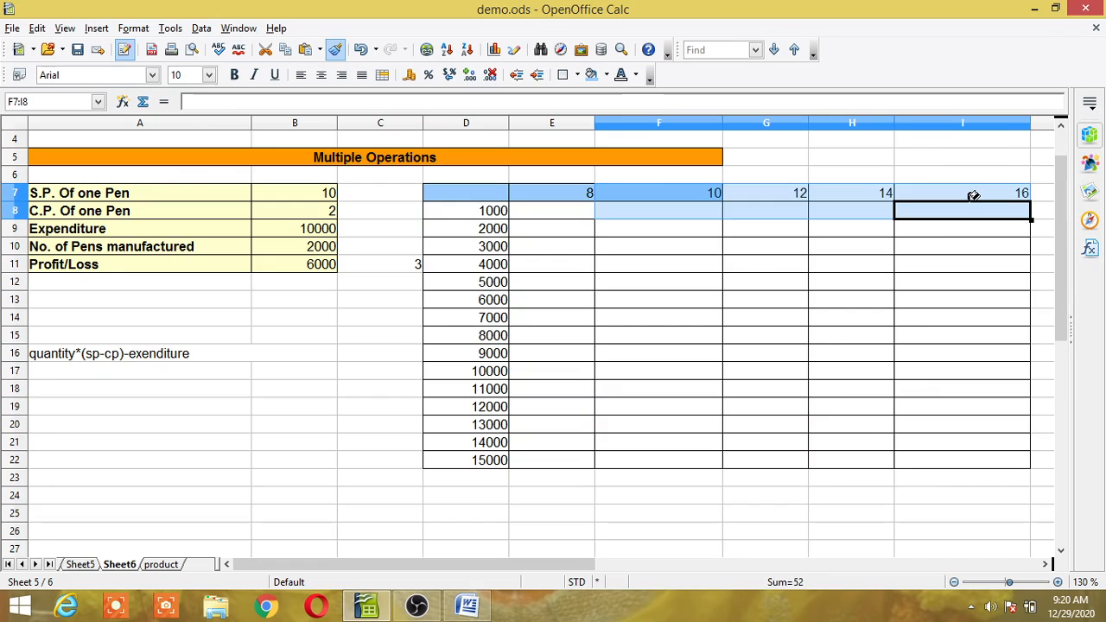
left_click(901, 231)
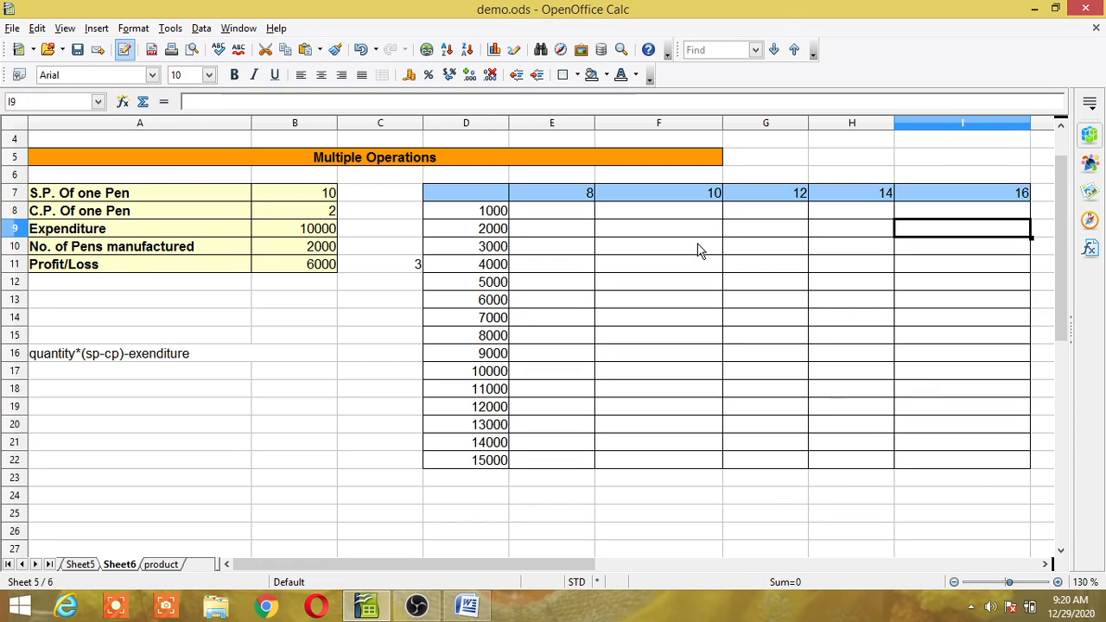
key("F8")
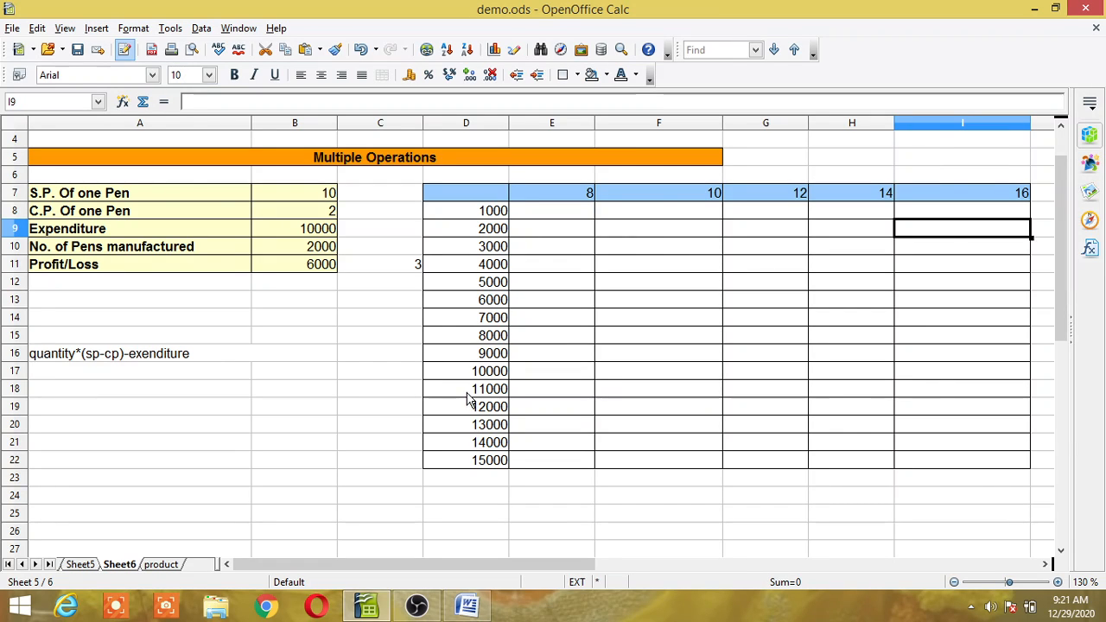
left_click(460, 198)
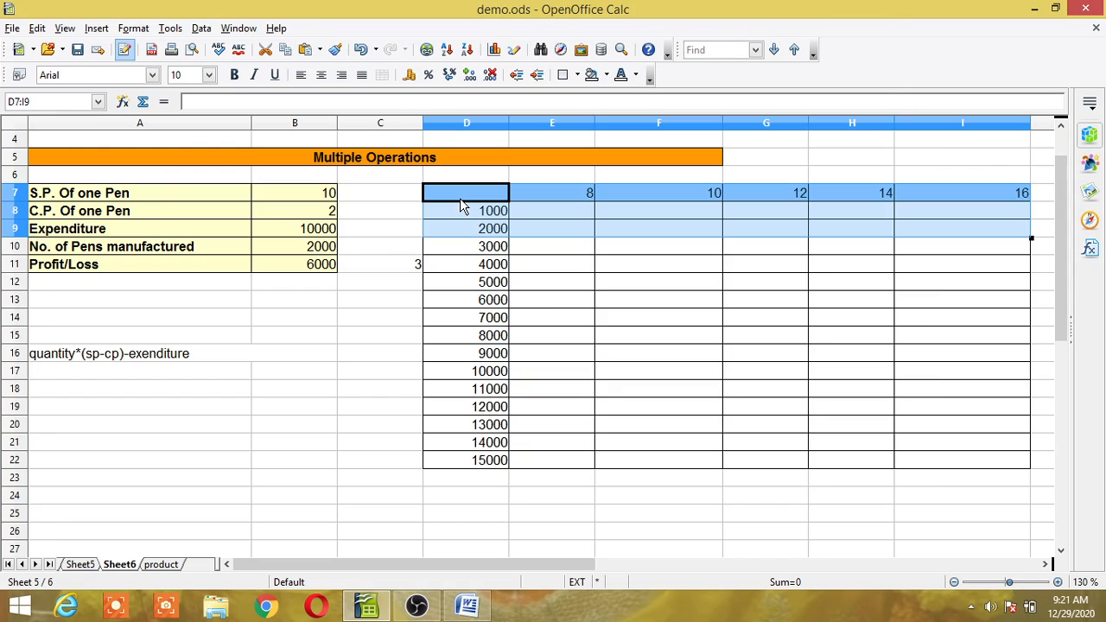
left_click(508, 234)
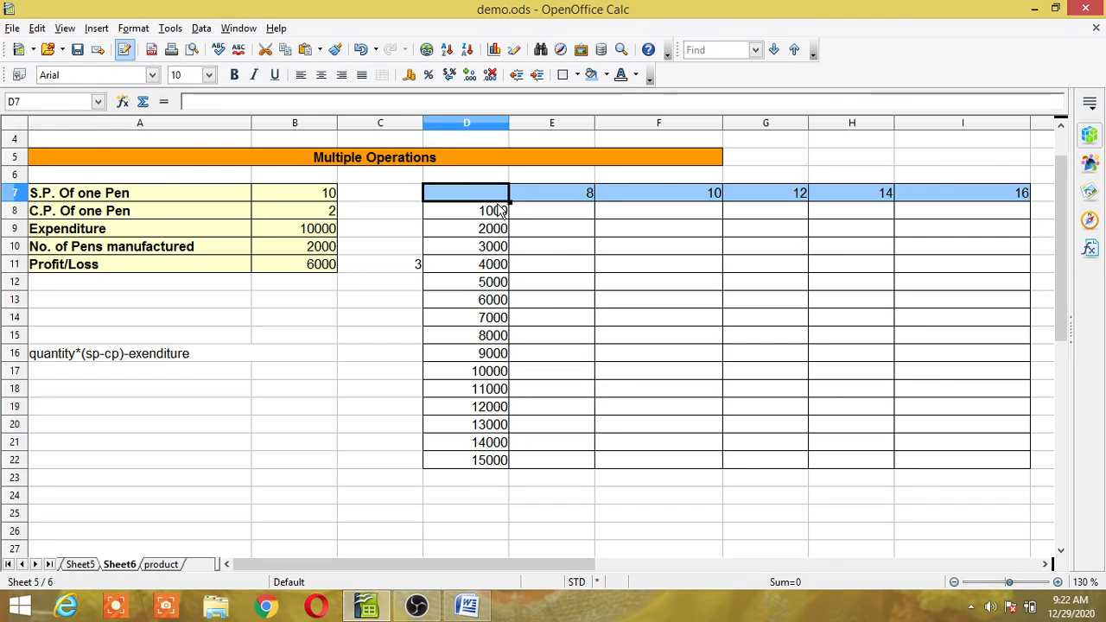
left_click(499, 210)
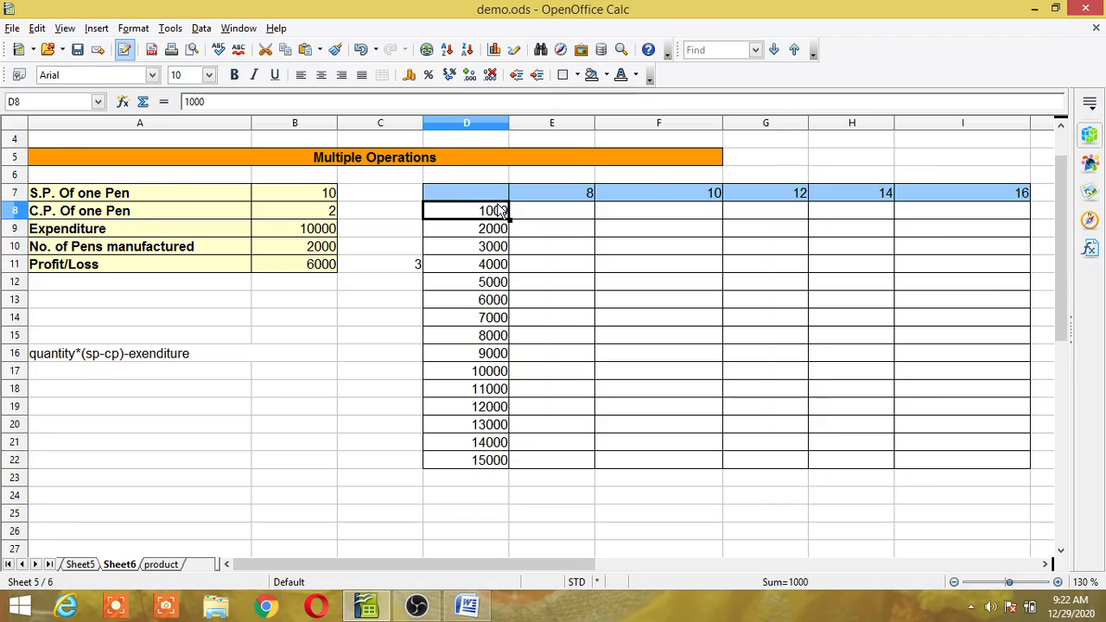
Start Multiple Operations on the table range D7:I22 with the Profit/Loss cell B11 as the formula
left_click_drag(494, 193, 946, 473)
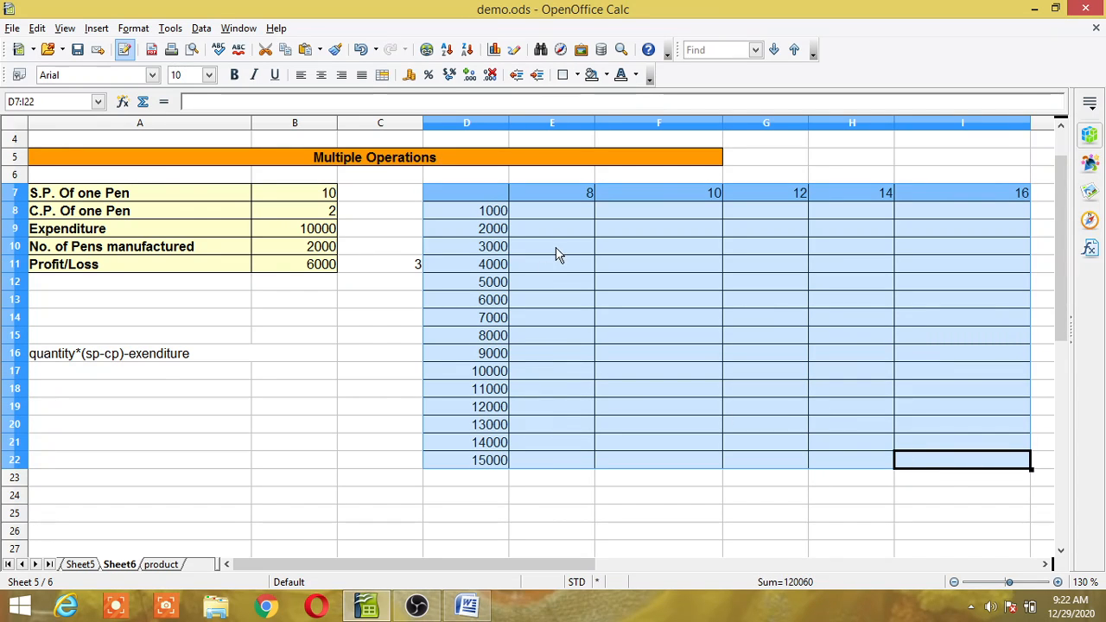
left_click(212, 28)
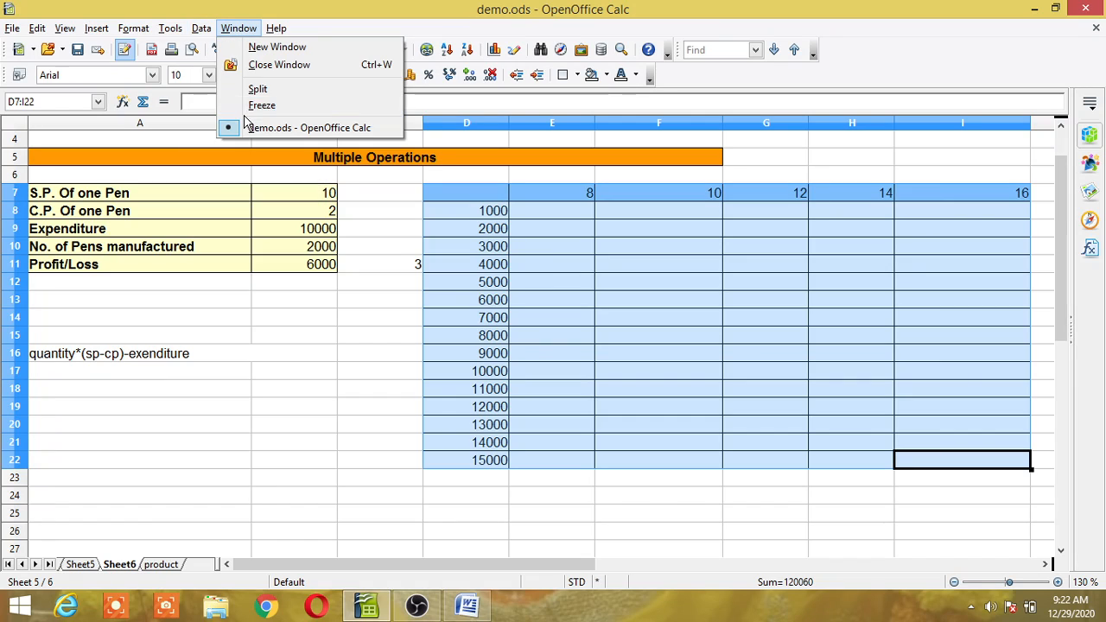
left_click(246, 157)
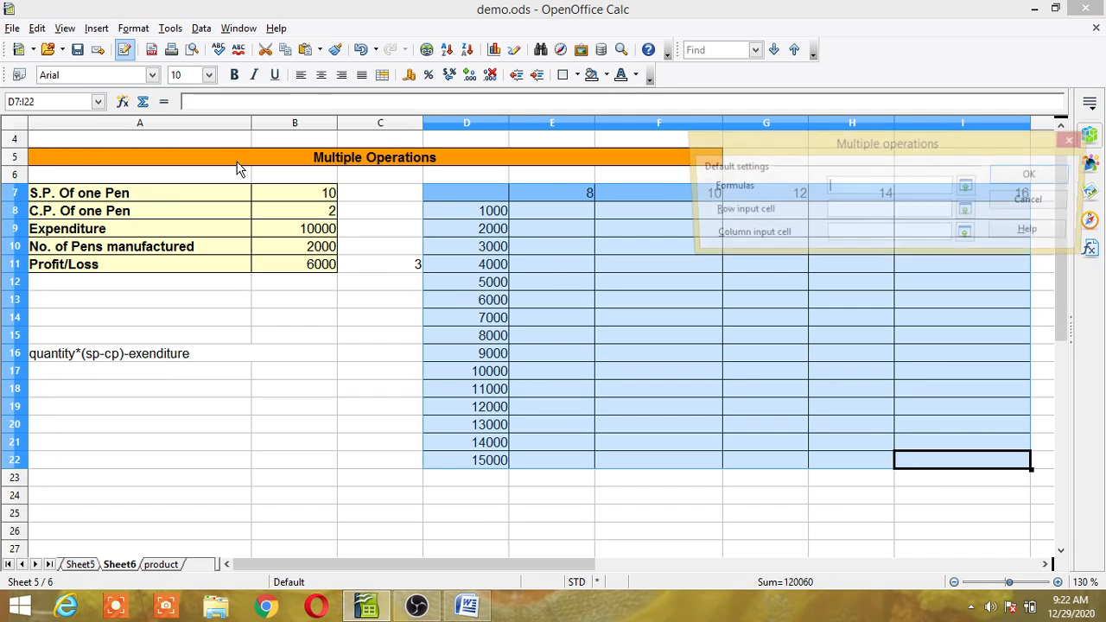
left_click_drag(794, 147, 712, 136)
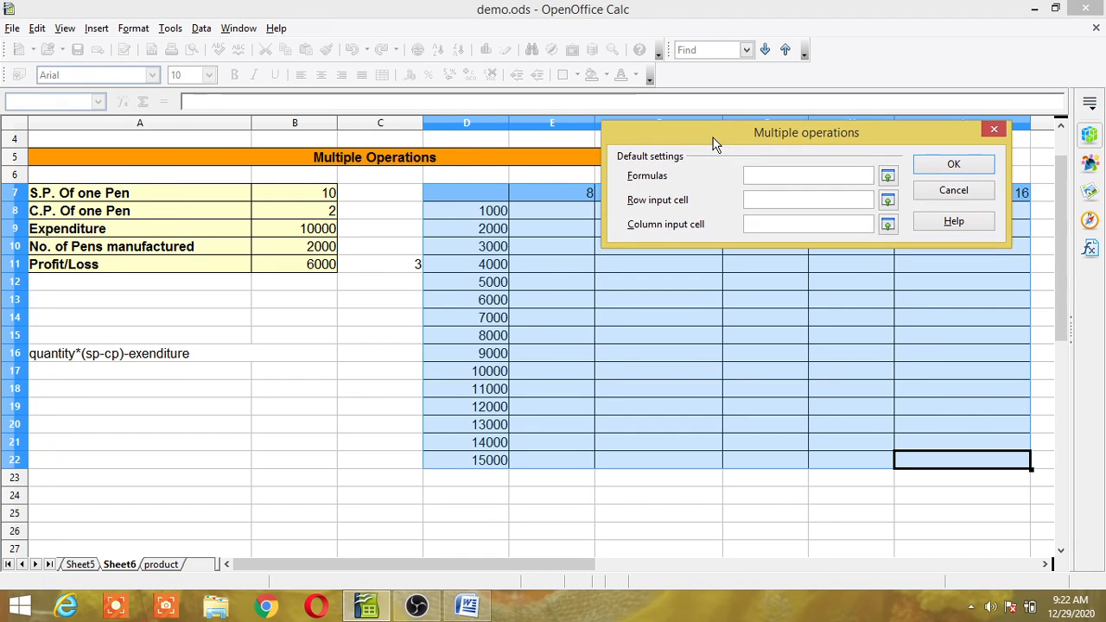
left_click(313, 268)
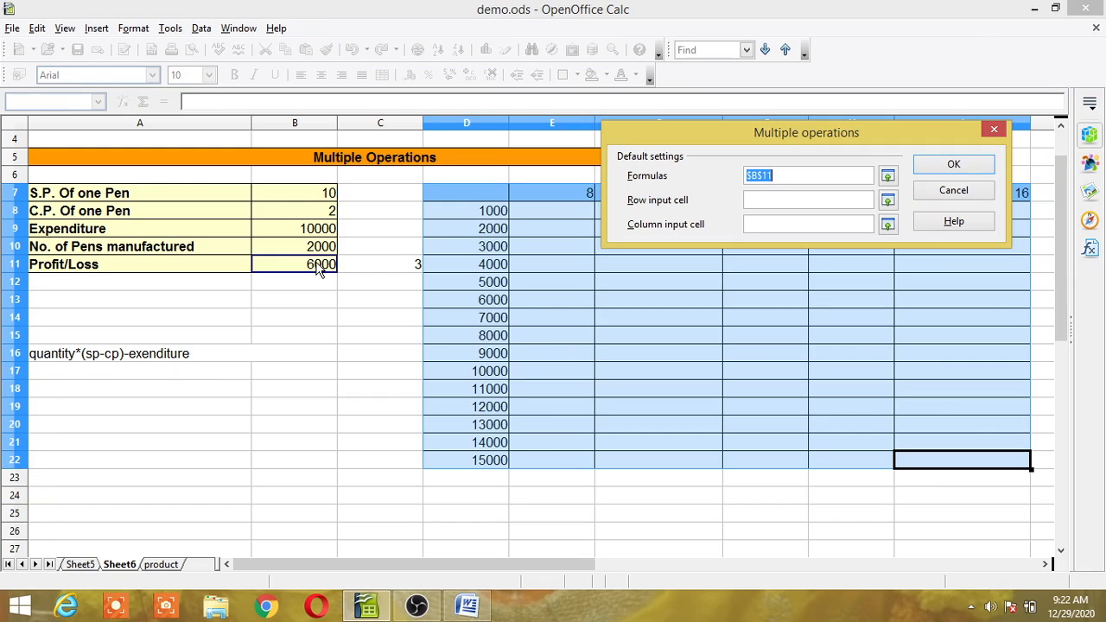
Set the row input cell to B7 and the column input cell to B10, and fill the table with the Multiple Operations results
left_click(763, 198)
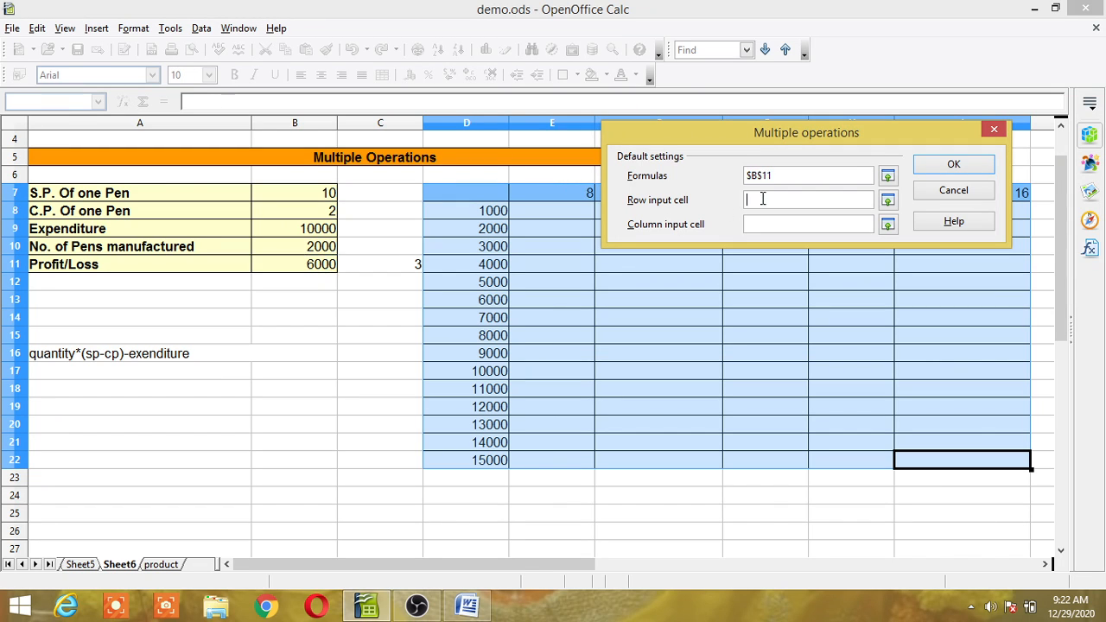
left_click_drag(756, 137, 677, 250)
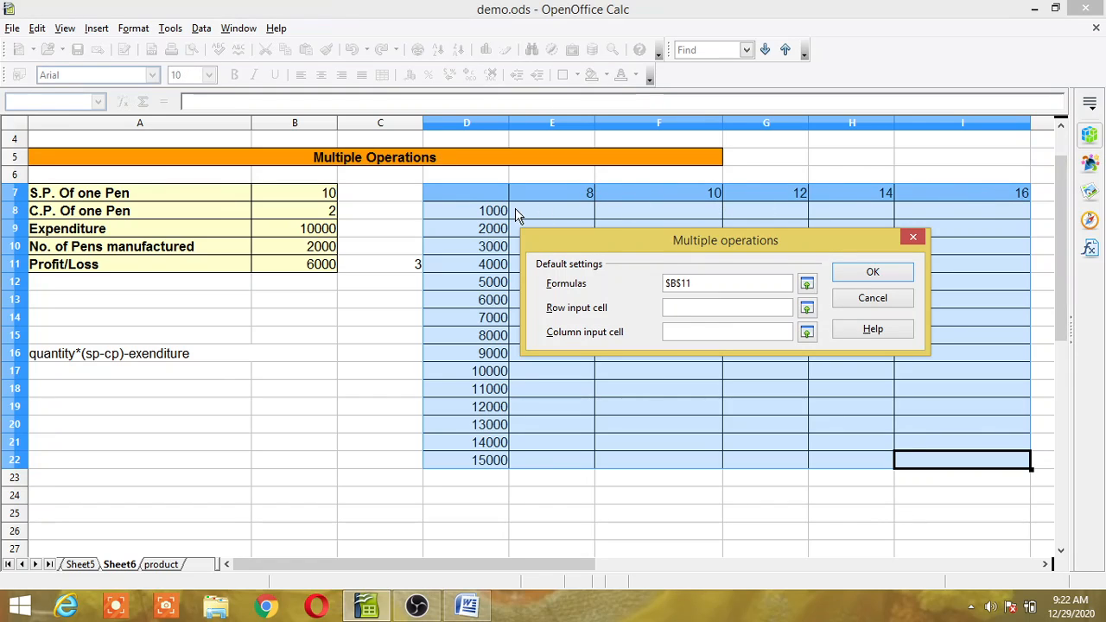
left_click(315, 195)
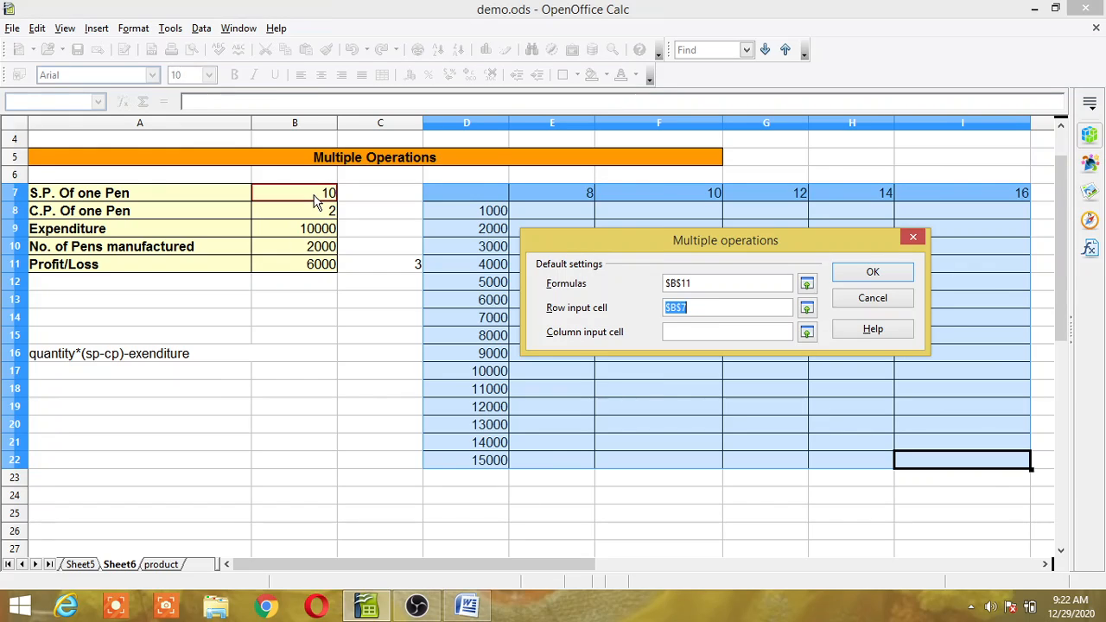
left_click(690, 331)
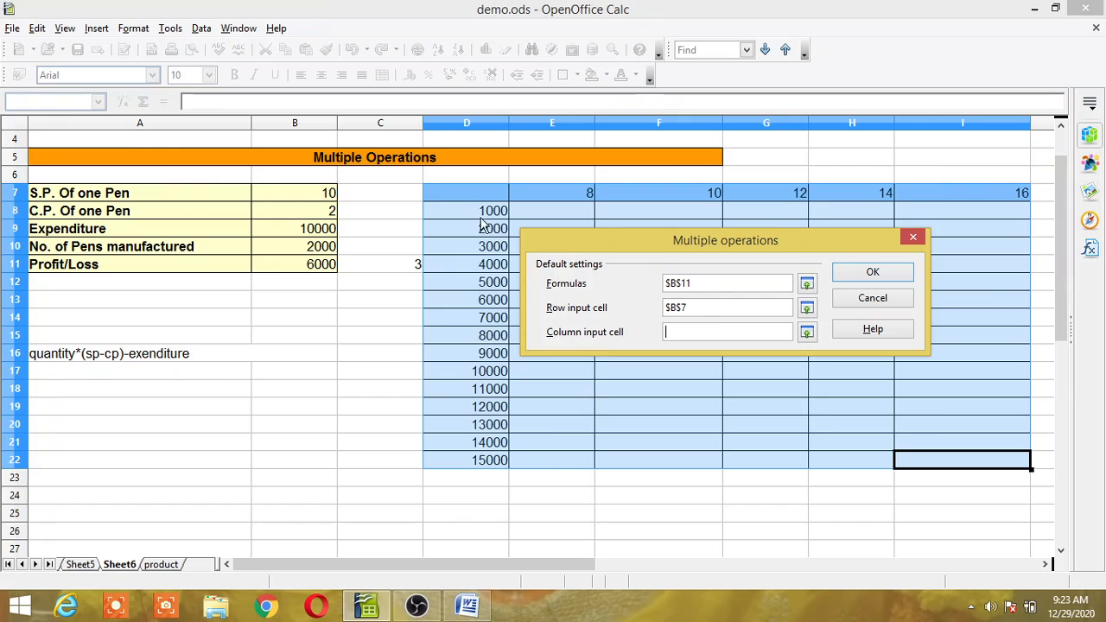
left_click(316, 248)
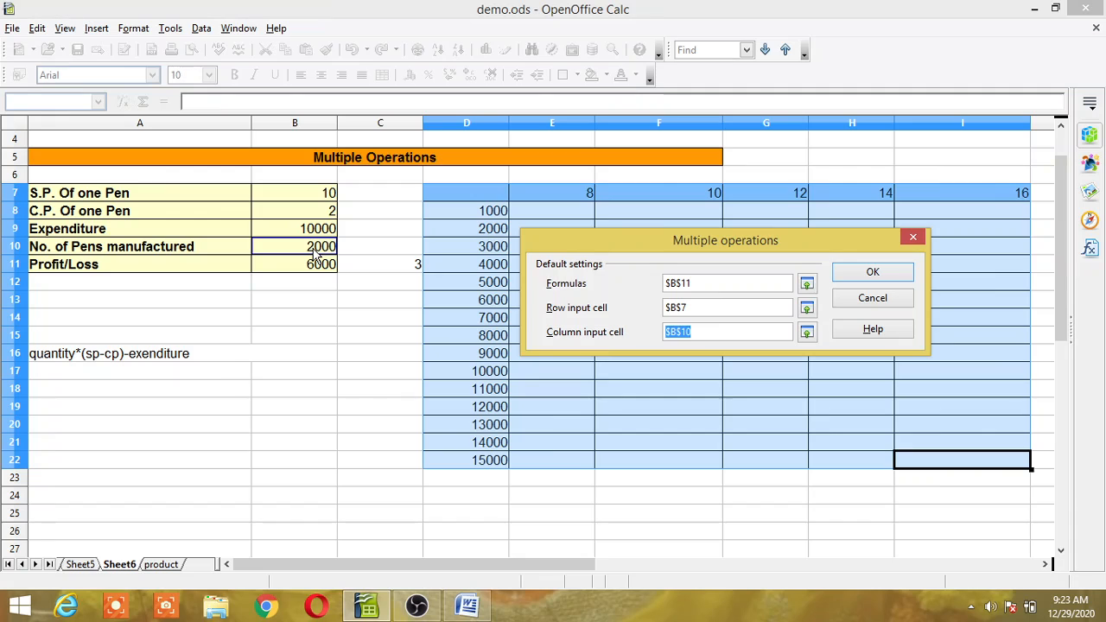
left_click(875, 274)
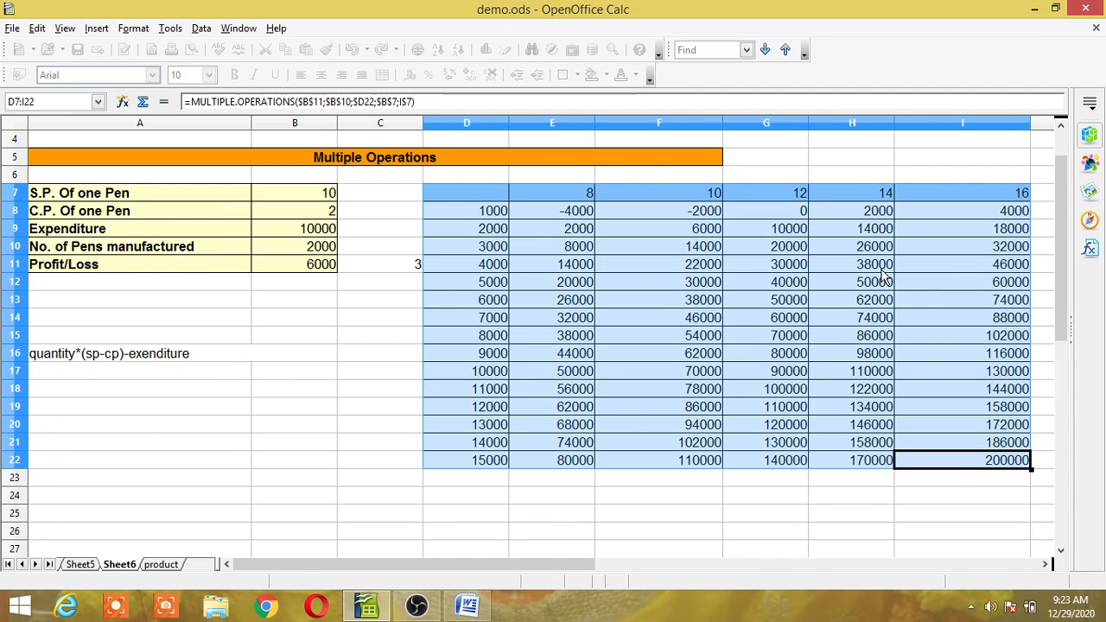
Examine how the profit/loss results in E8:I22 relate to the pen quantities in column D and the selling prices in row 7
key("F8")
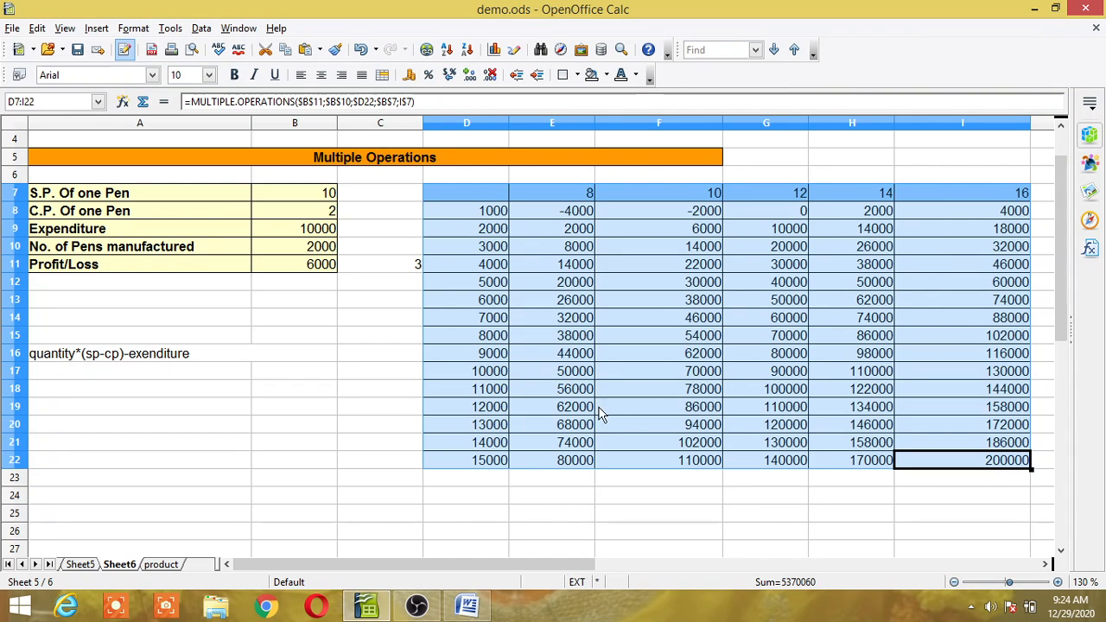
left_click(625, 222)
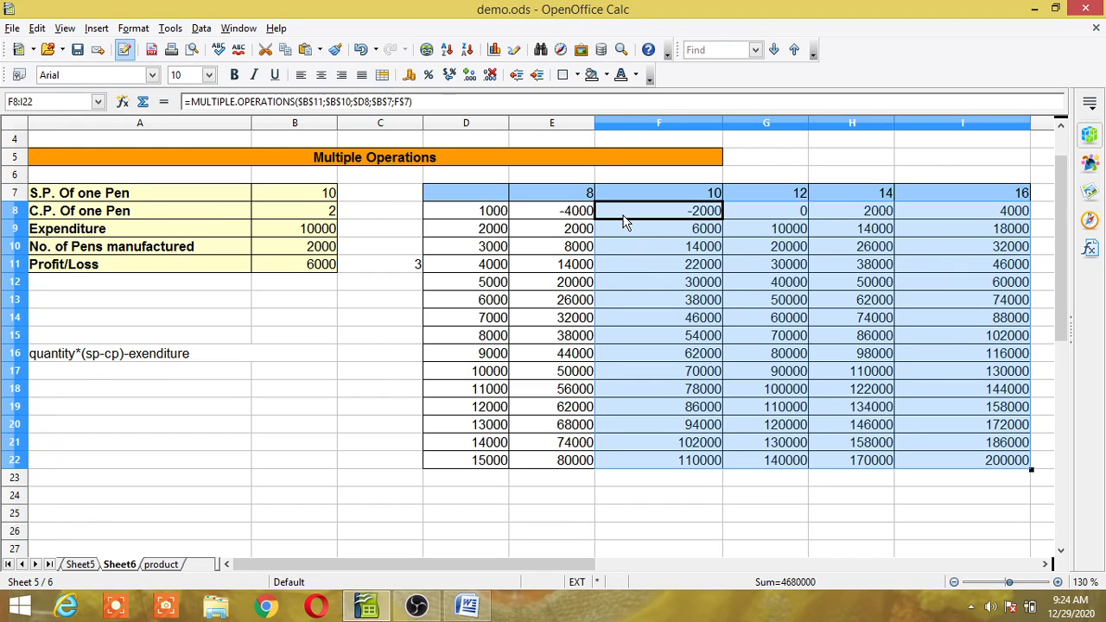
left_click(571, 195)
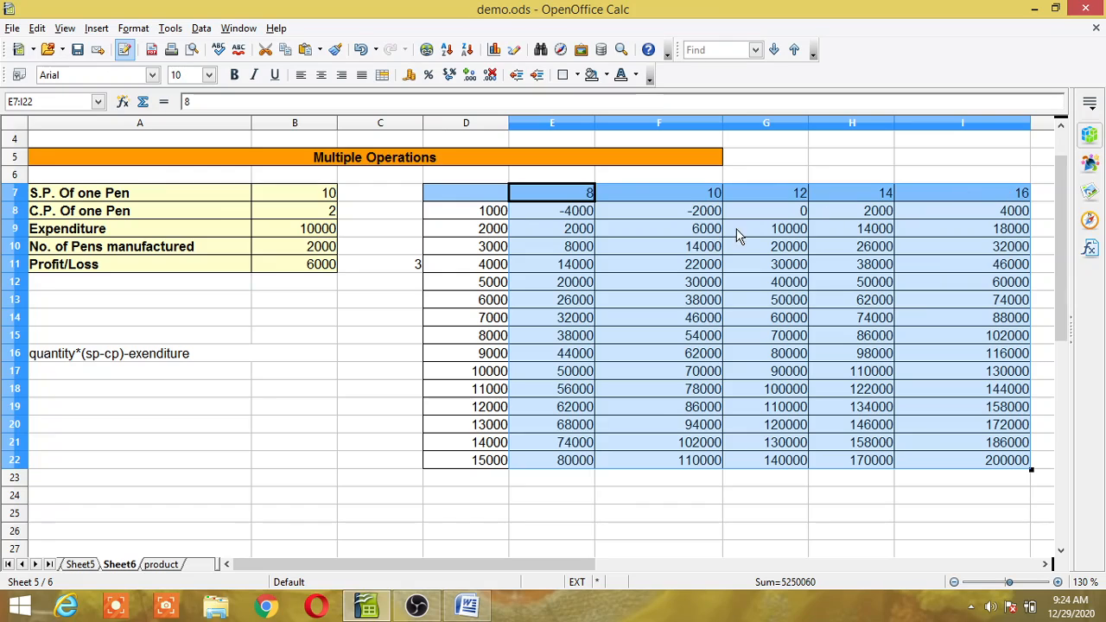
left_click(471, 216)
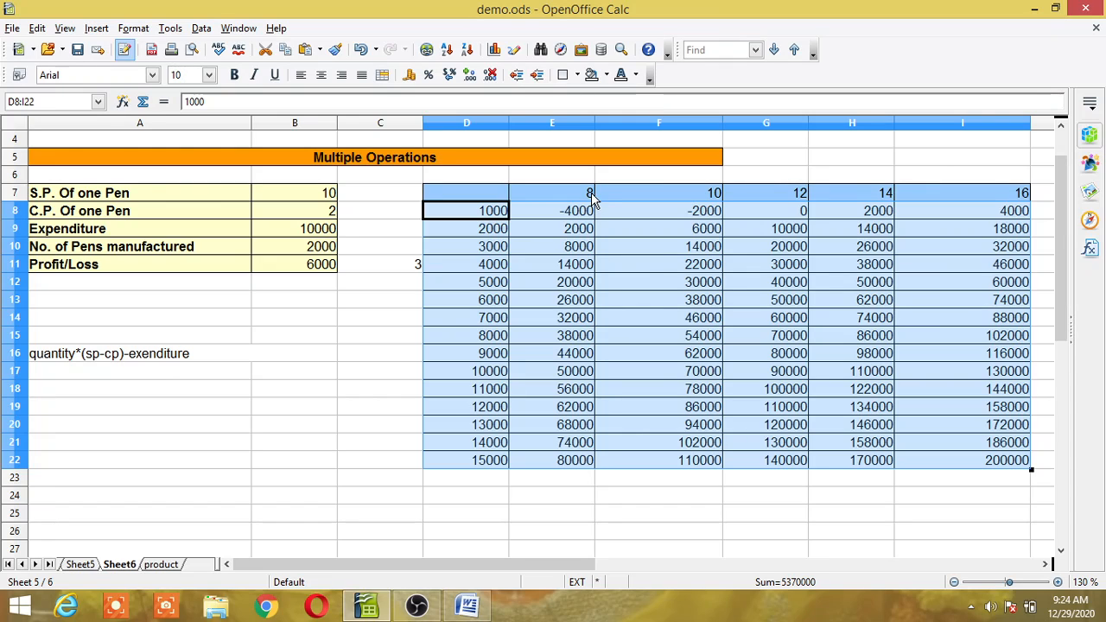
left_click(592, 212)
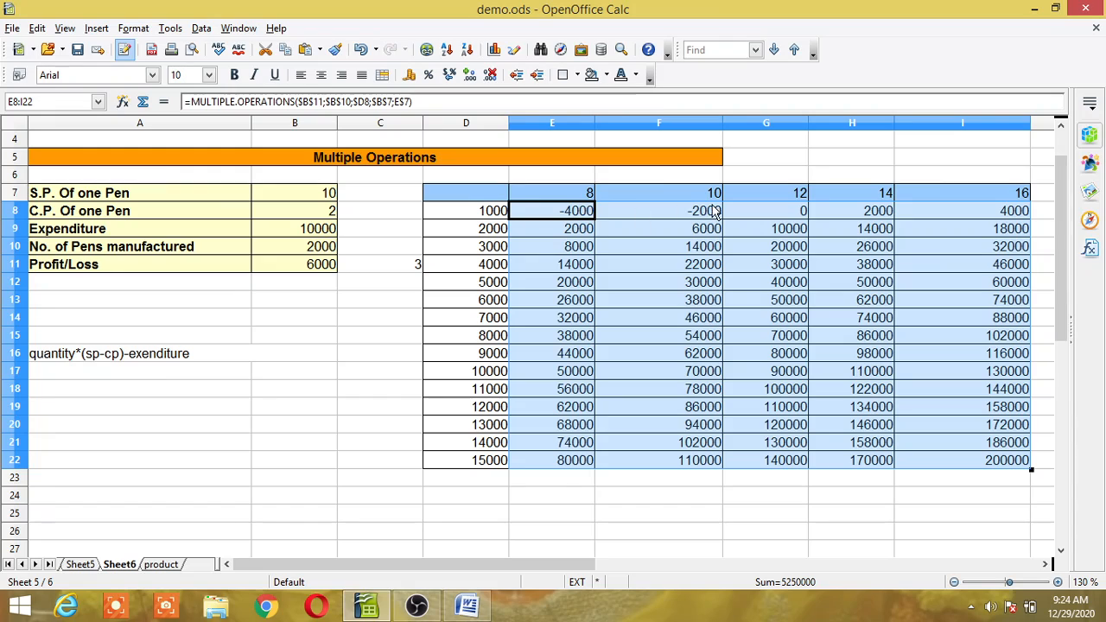
left_click(497, 247)
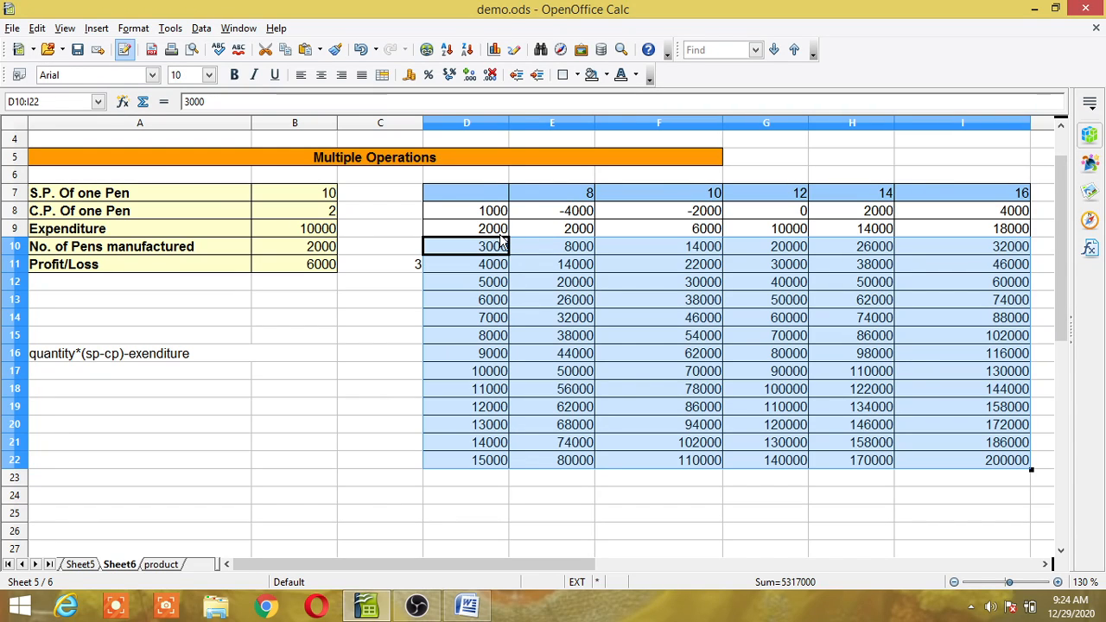
left_click(500, 236)
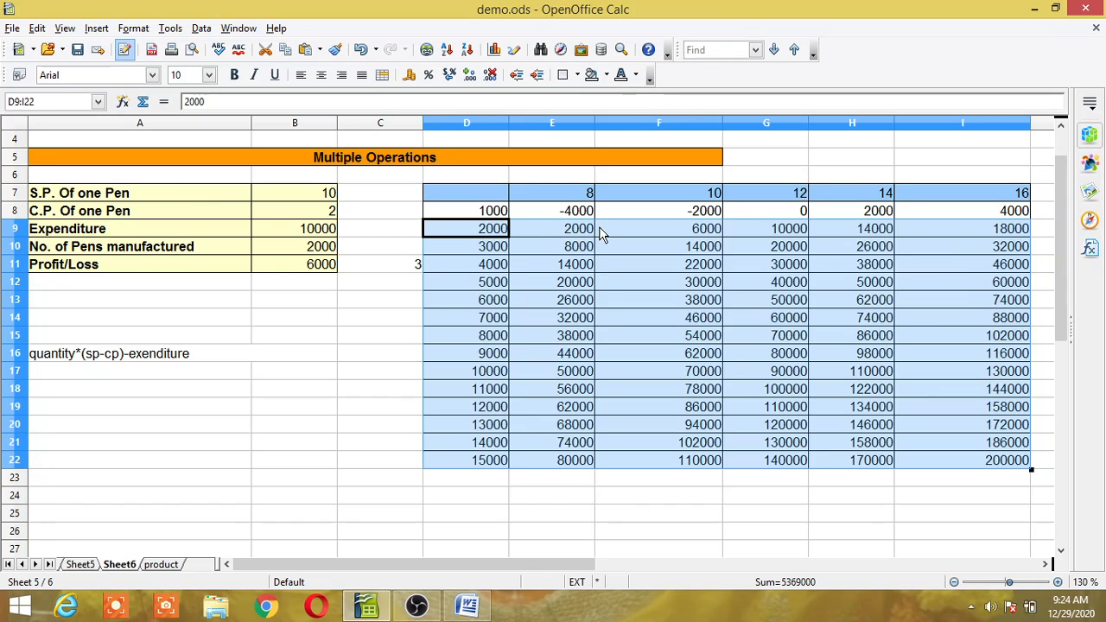
left_click(715, 230)
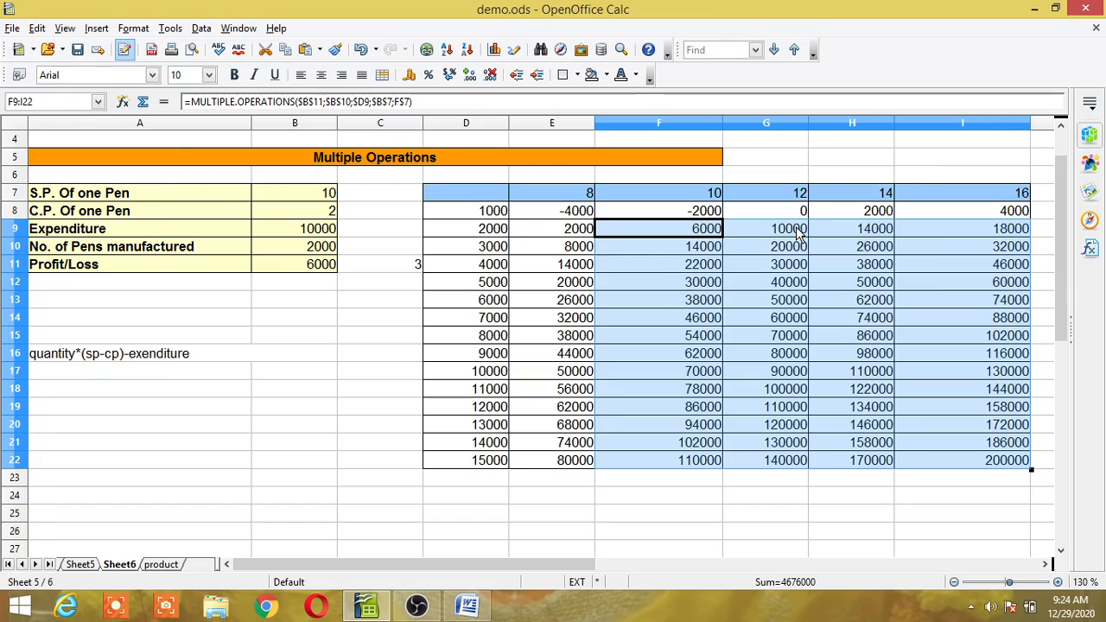
left_click(799, 232, "shift")
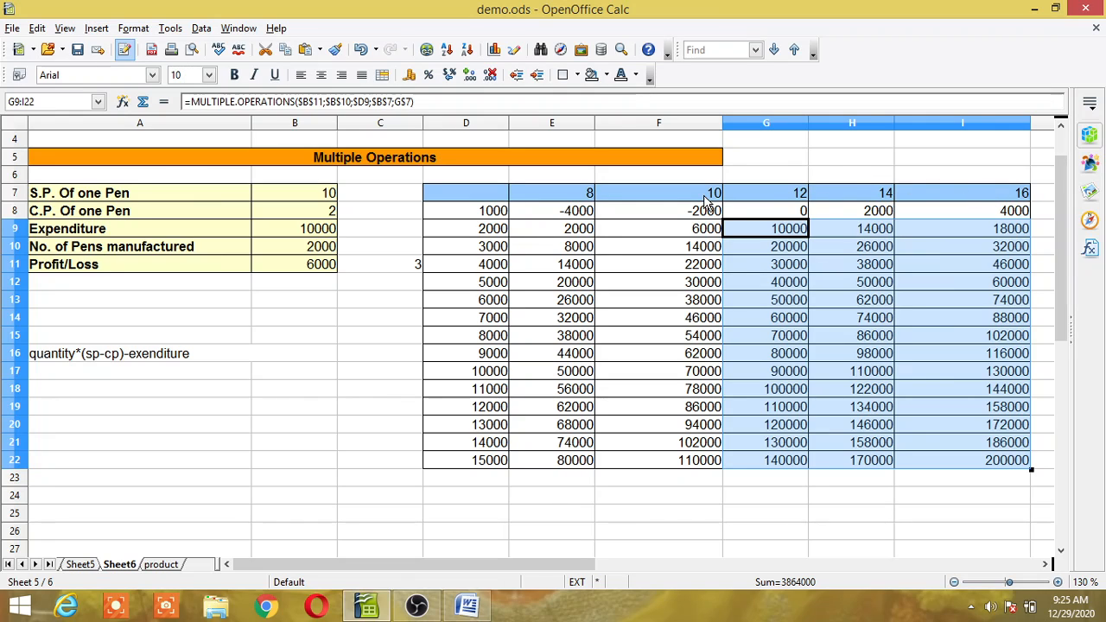
left_click(583, 356)
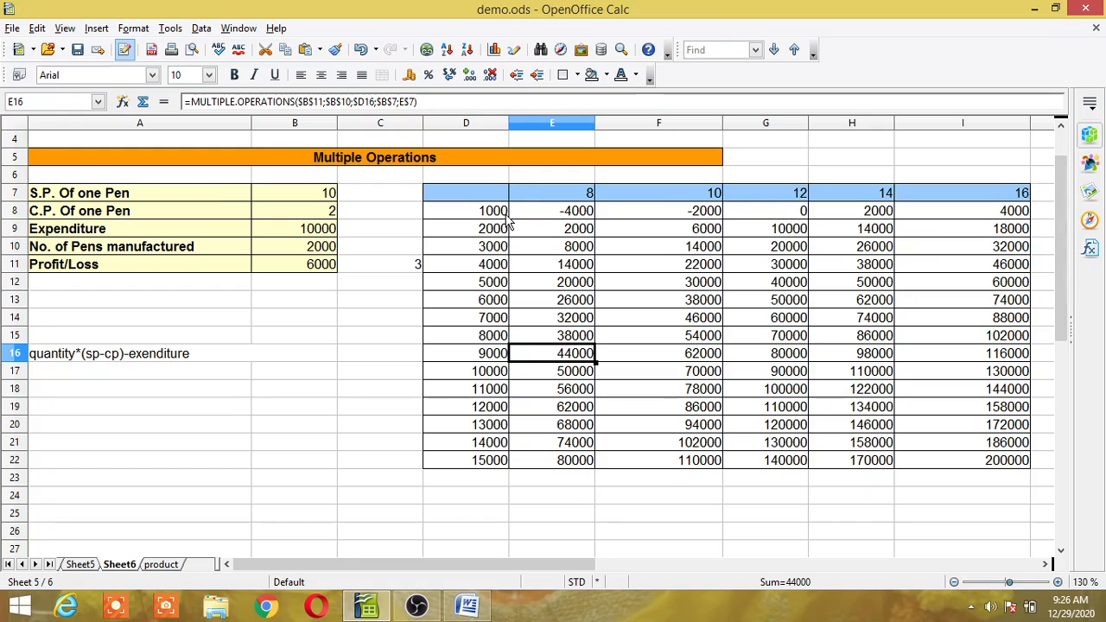
left_click(803, 216)
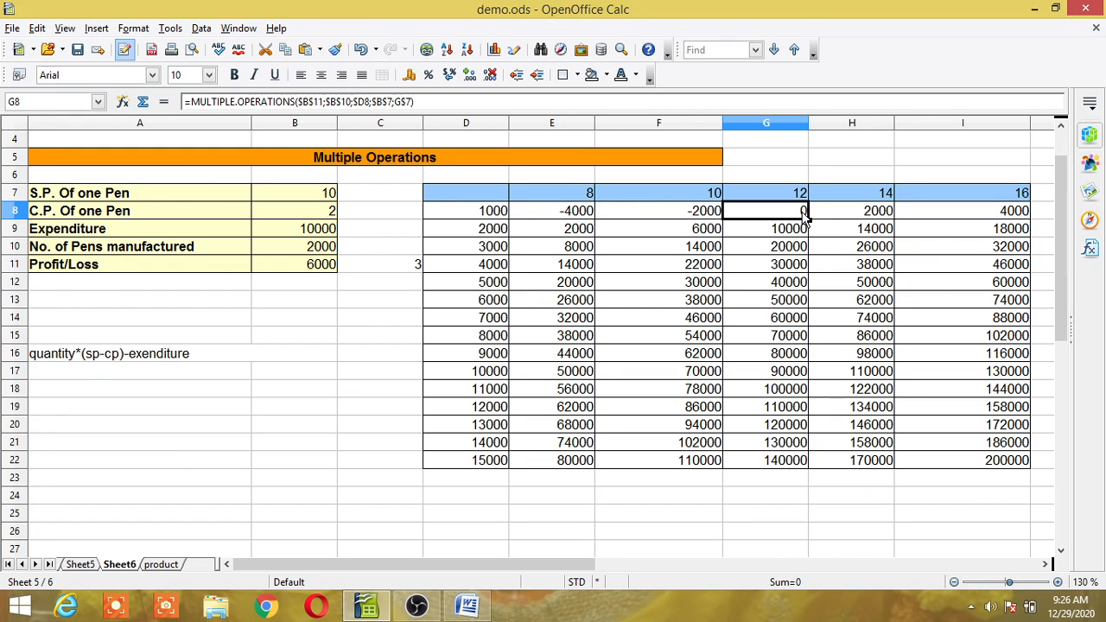